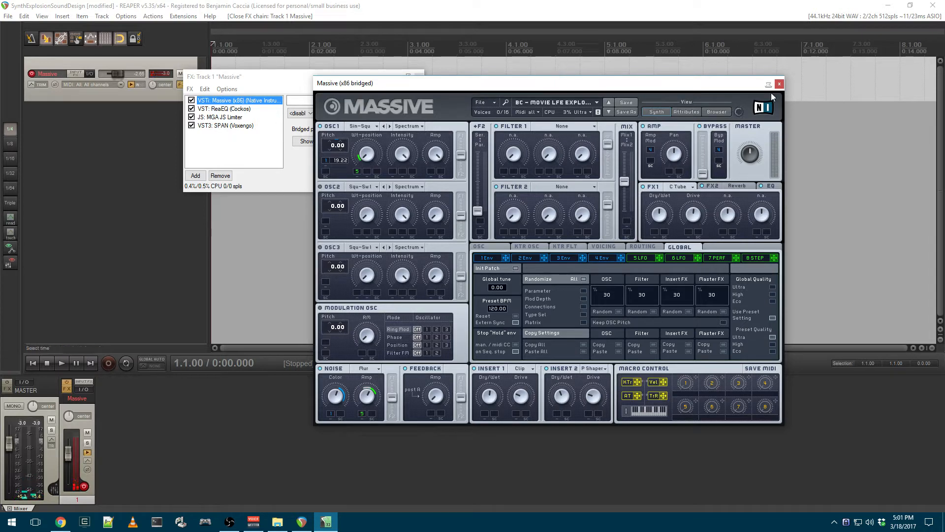
# Close the Massive instrument window and the first track's FX chain window.
pyautogui.moveTo(713, 89); pyautogui.dragTo(712, 68)
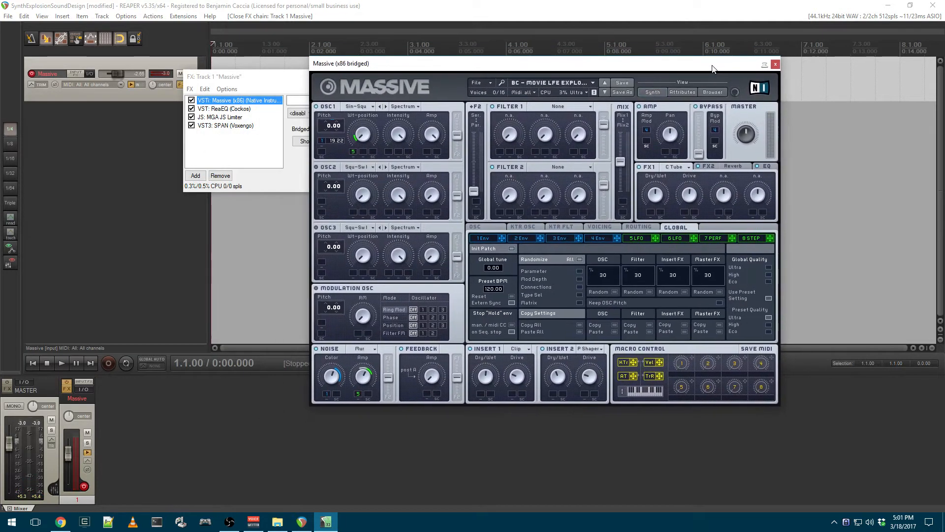
pyautogui.click(774, 65)
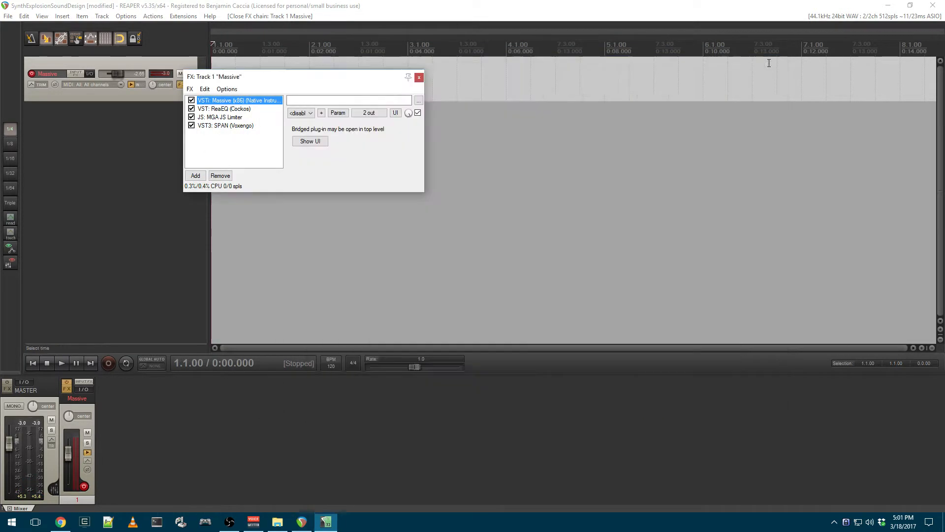
pyautogui.click(419, 77)
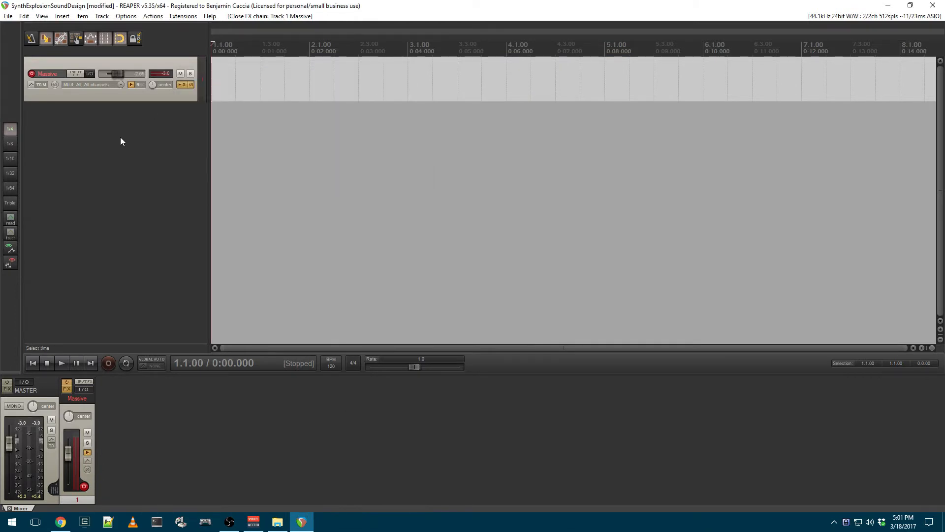
# Disarm the existing Massive track and insert Massive (x86) from the Synths folder as a virtual instrument on a new track.
pyautogui.rightClick(119, 138)
pyautogui.click(208, 162)
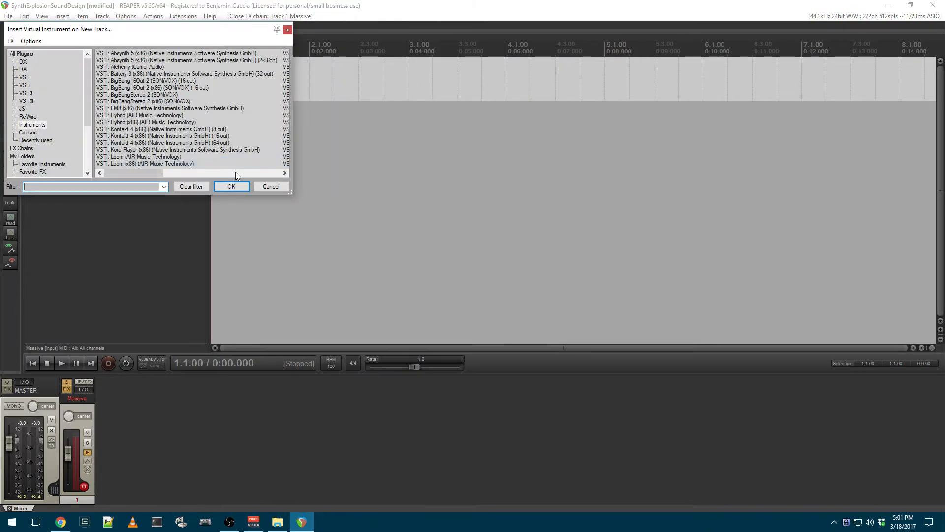
pyautogui.moveTo(201, 32); pyautogui.dragTo(457, 86)
pyautogui.click(32, 73)
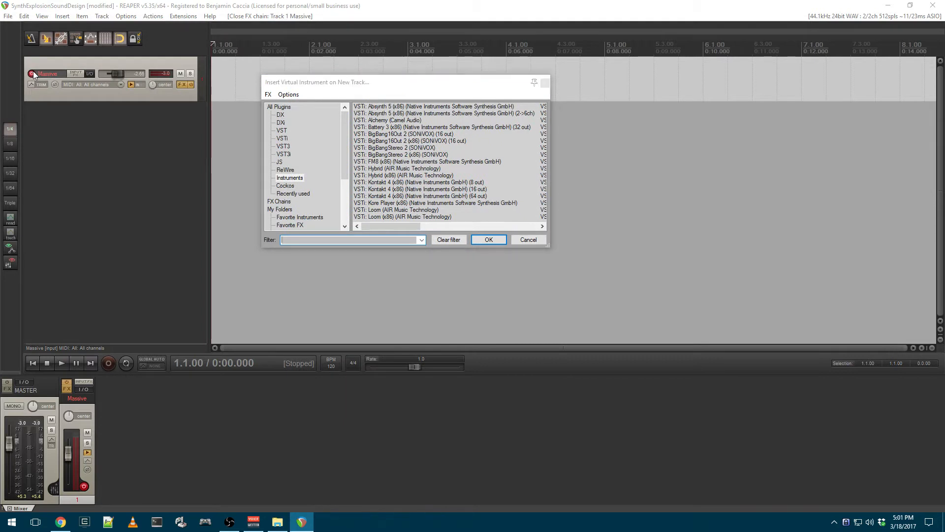
pyautogui.click(290, 177)
pyautogui.scroll(-3, 288, 173)
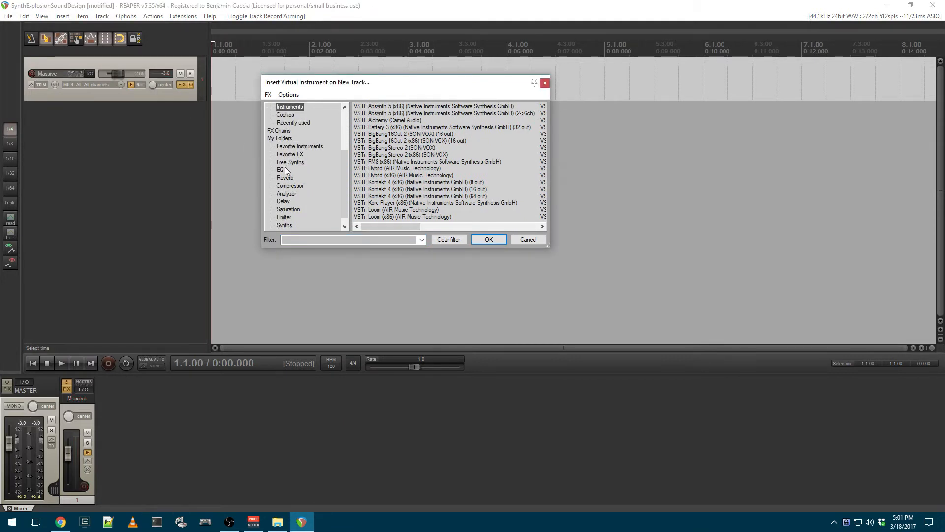
pyautogui.click(289, 186)
pyautogui.click(285, 225)
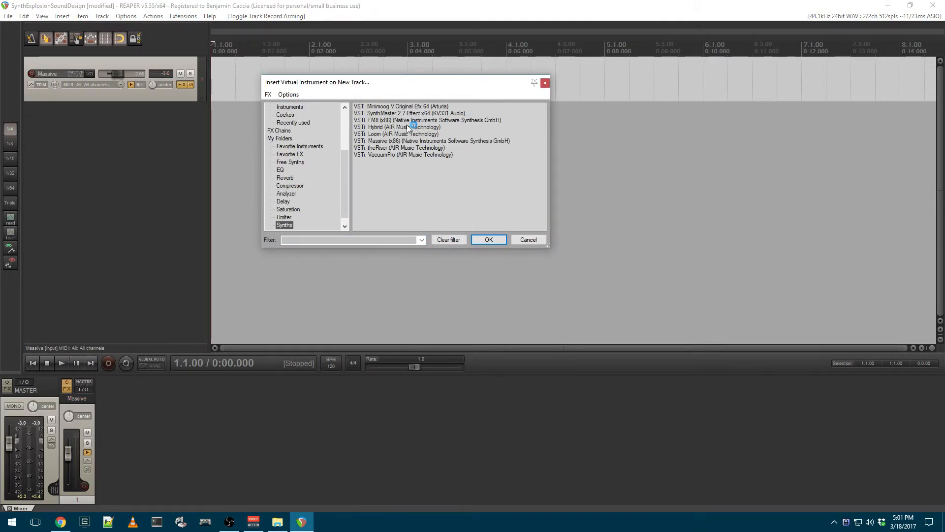
pyautogui.doubleClick(376, 141)
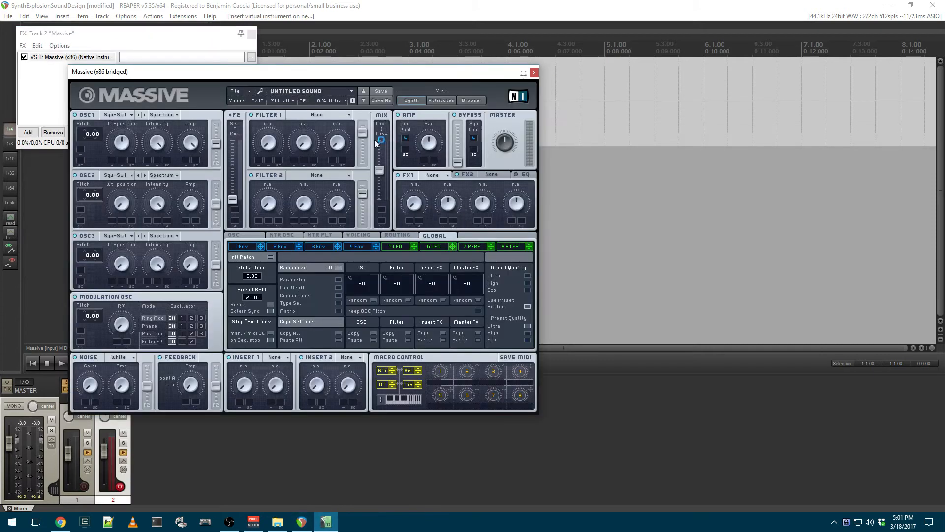
# Move the new track's Massive and FX chain windows clear of the track lanes.
pyautogui.moveTo(256, 79); pyautogui.dragTo(474, 105)
pyautogui.moveTo(171, 38); pyautogui.dragTo(205, 208)
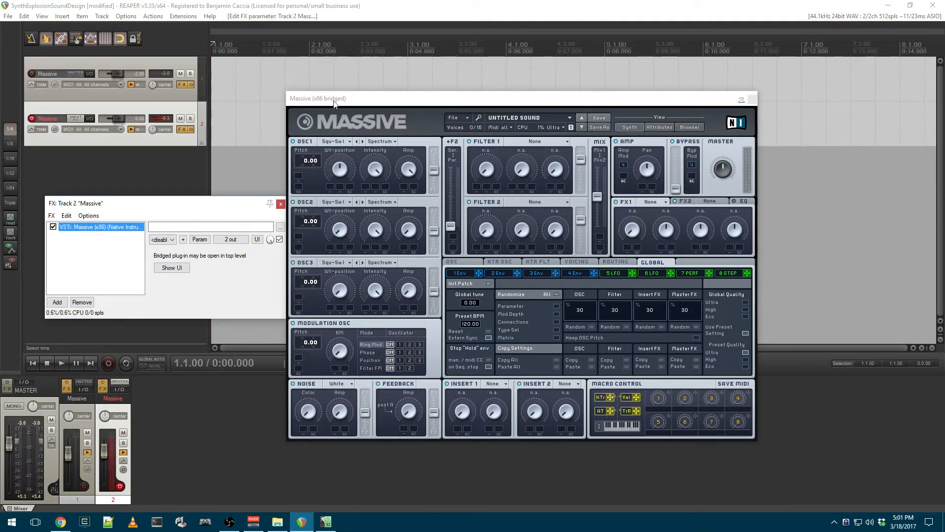
pyautogui.moveTo(334, 102); pyautogui.dragTo(399, 215)
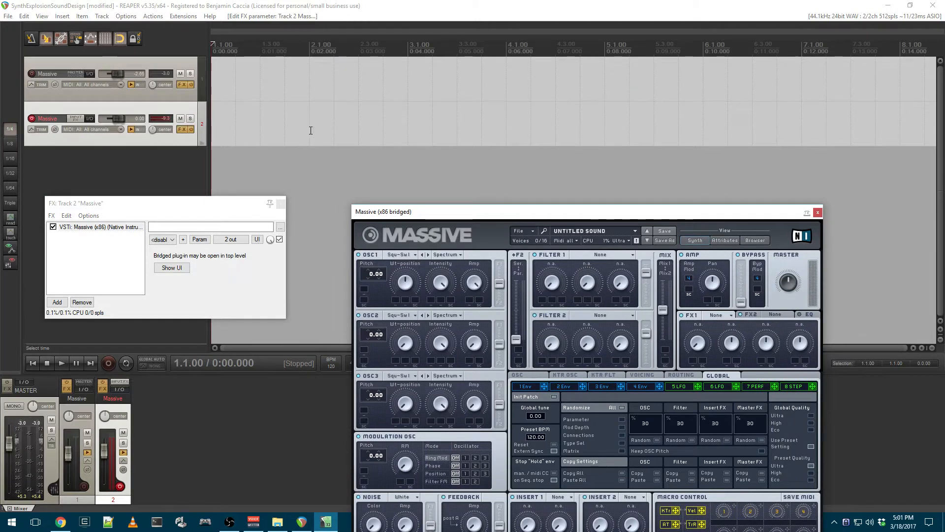
# Insert a new MIDI item spanning bar 1 on the second track and open it in the MIDI editor.
pyautogui.moveTo(310, 130); pyautogui.dragTo(213, 130)
pyautogui.click(62, 16)
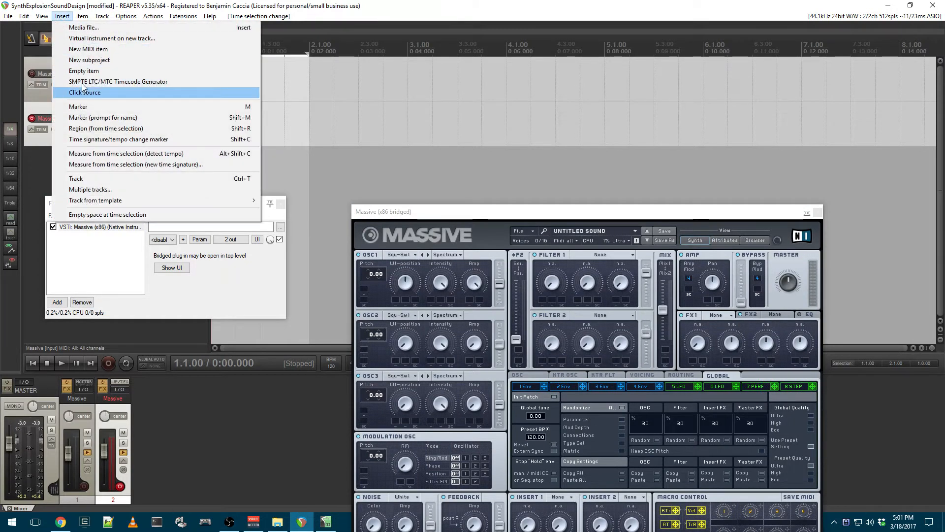
pyautogui.click(87, 49)
pyautogui.doubleClick(239, 127)
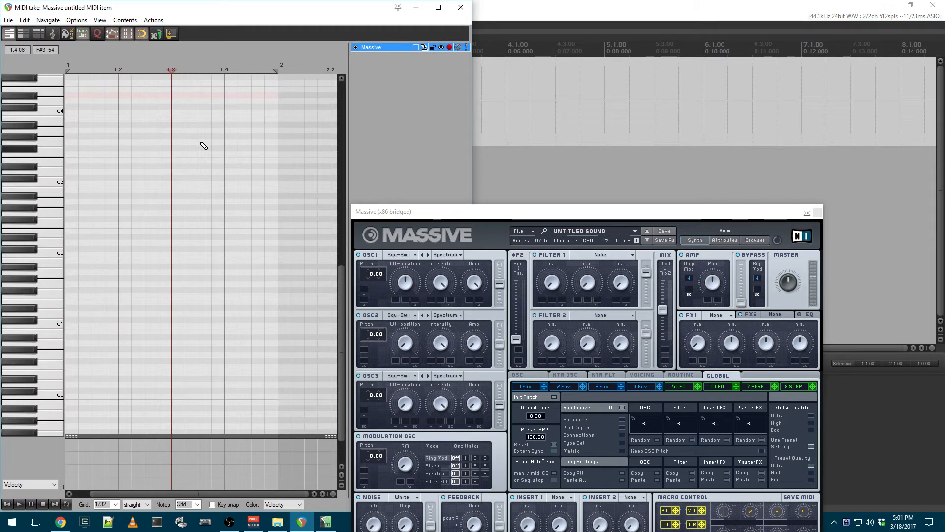
# Draw a one-beat note just above C1 at the item's start, close the MIDI editor and play it back.
pyautogui.moveTo(69, 315); pyautogui.dragTo(123, 316)
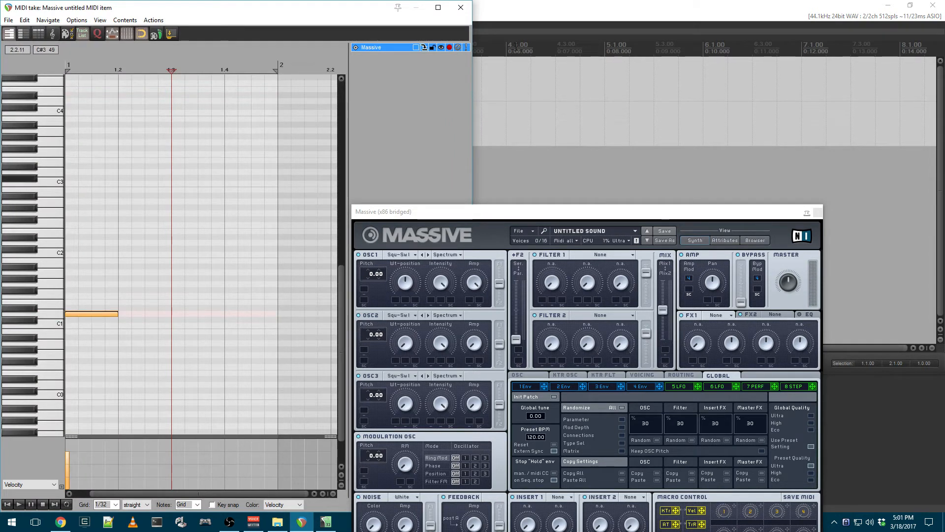
pyautogui.click(461, 7)
pyautogui.press('w')
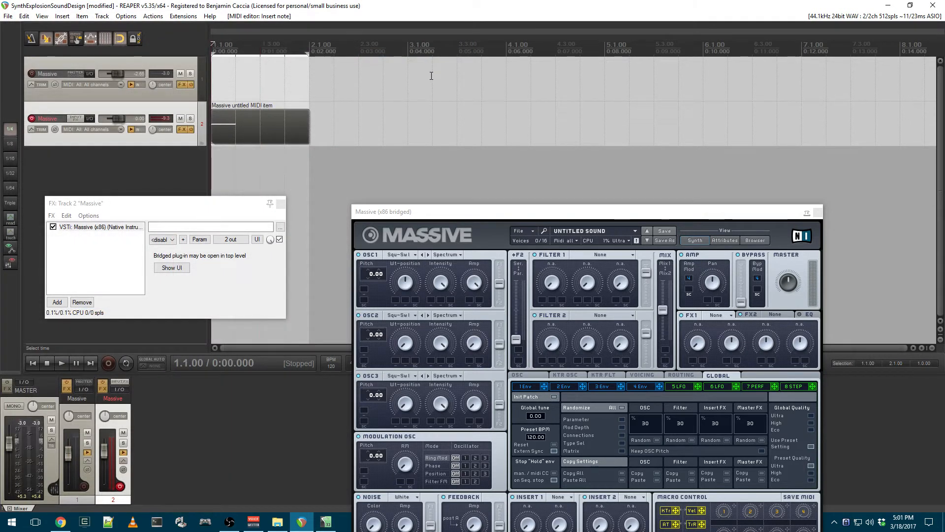
pyautogui.press('space')
pyautogui.press('space')
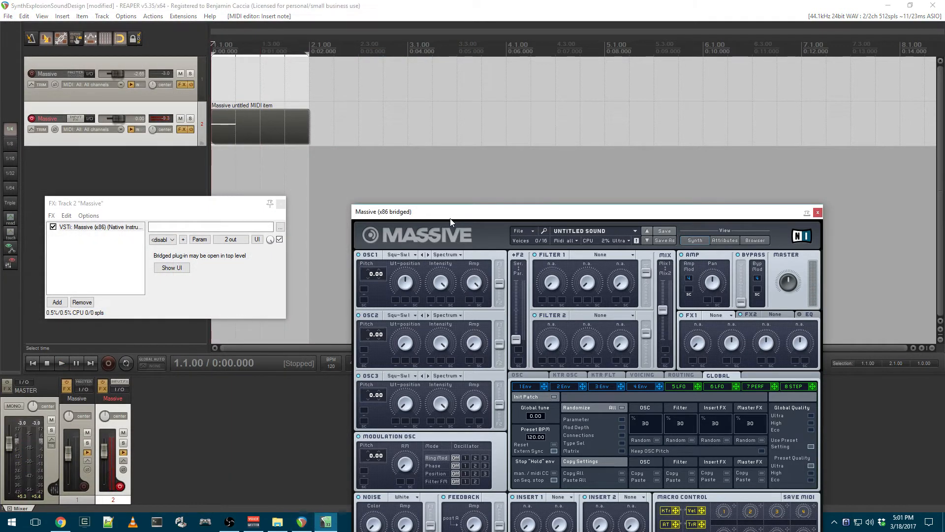
# Bring the whole Massive window into view and switch off oscillators 2 and 3.
pyautogui.moveTo(450, 217); pyautogui.dragTo(412, 80)
pyautogui.click(320, 177)
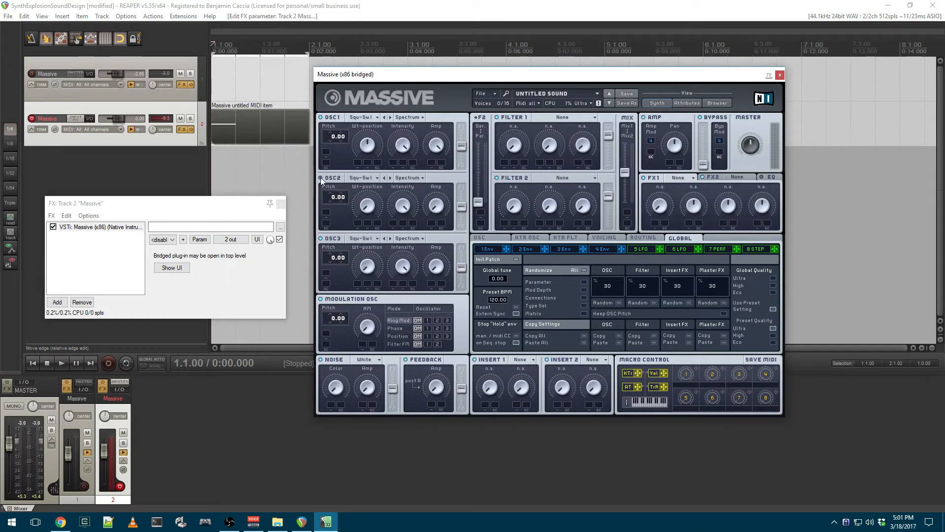
pyautogui.click(321, 239)
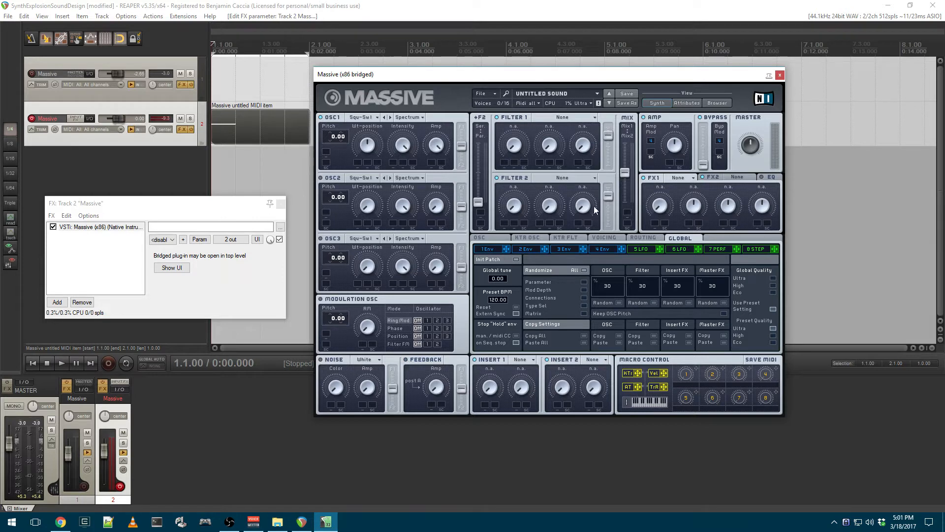
# Set oscillator 1's wavetable to Sin-Squ and play back the note.
pyautogui.click(367, 117)
pyautogui.click(404, 146)
pyautogui.press('space')
pyautogui.press('space')
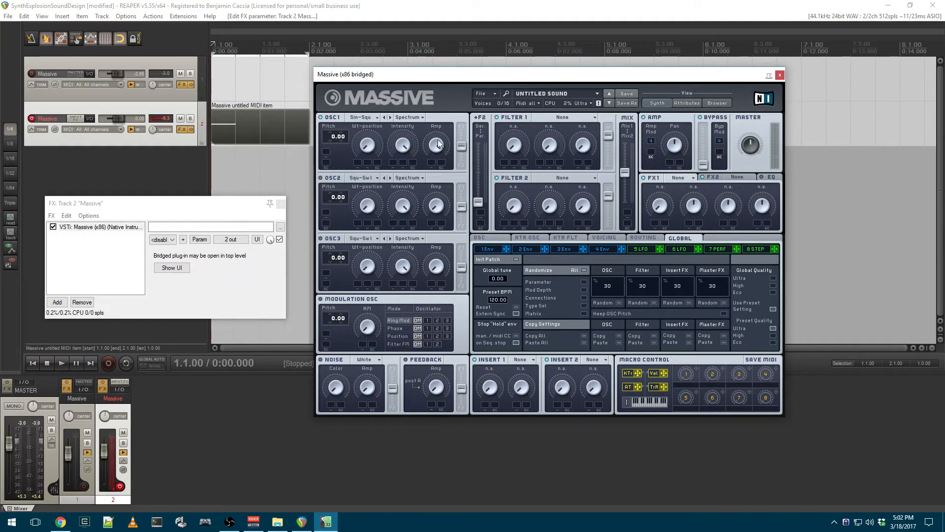
# Shorten the attack and lengthen the decay of envelope 1.
pyautogui.click(494, 248)
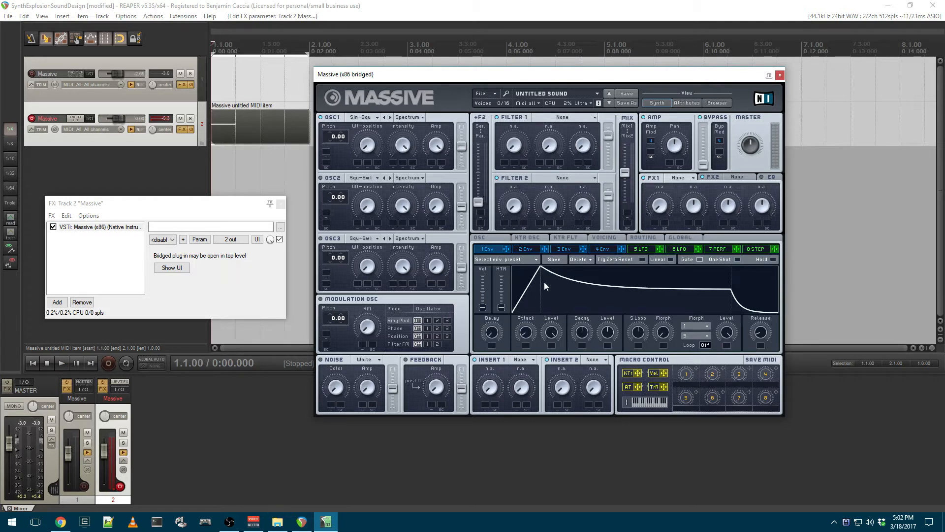
pyautogui.moveTo(526, 333); pyautogui.dragTo(526, 358)
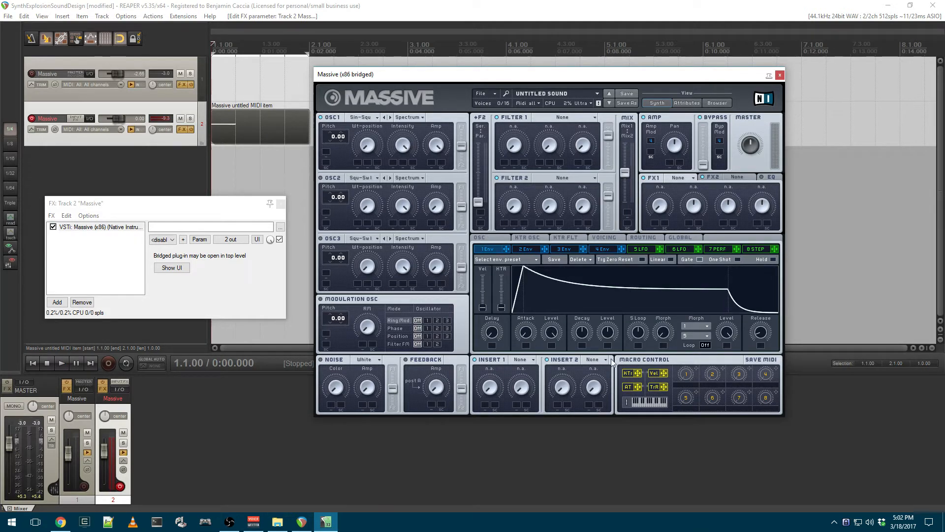
pyautogui.moveTo(581, 333); pyautogui.dragTo(558, 314)
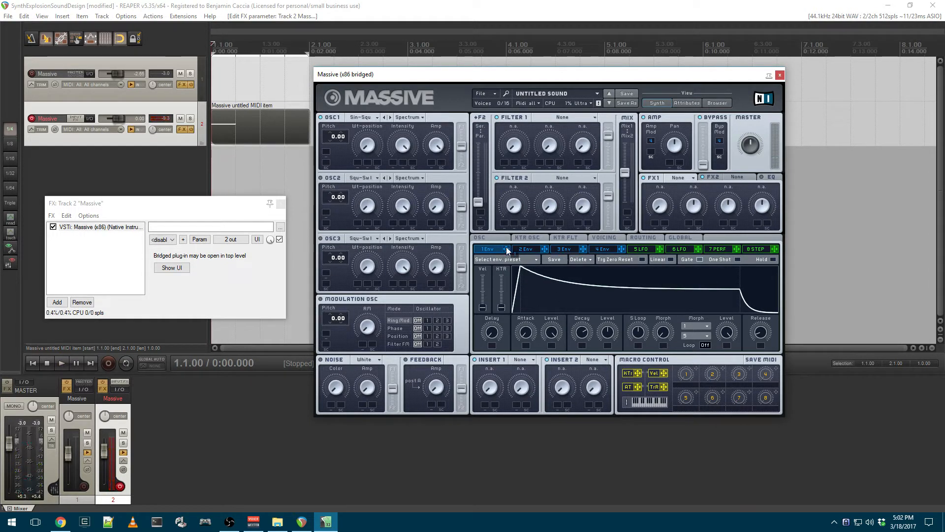
# Assign envelope 1 to oscillator 1's pitch with a modulation amount of 15.75 and play back the note.
pyautogui.moveTo(325, 157); pyautogui.dragTo(325, 146)
pyautogui.press('space')
pyautogui.press('space')
# Lengthen envelope 1's decay further, lower its decay level to zero and play back the note.
pyautogui.moveTo(569, 352); pyautogui.dragTo(566, 308)
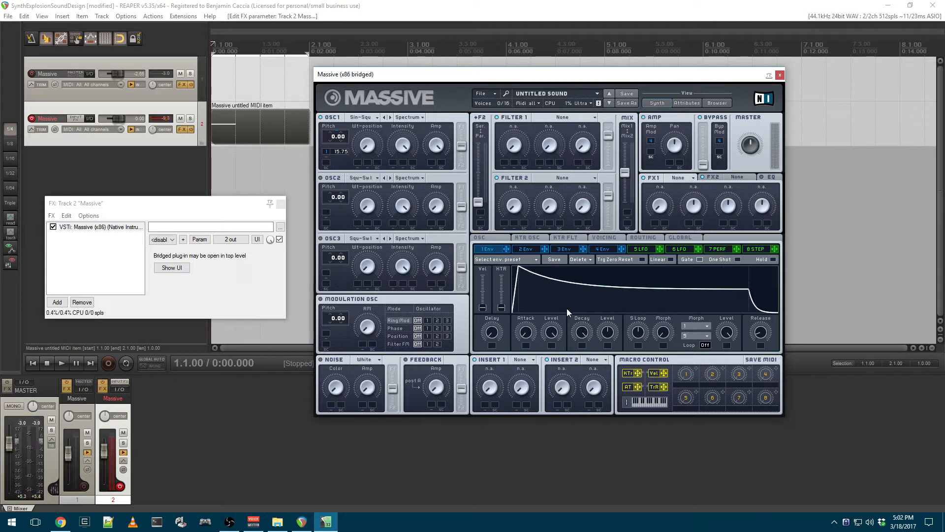
pyautogui.moveTo(606, 332); pyautogui.dragTo(583, 374)
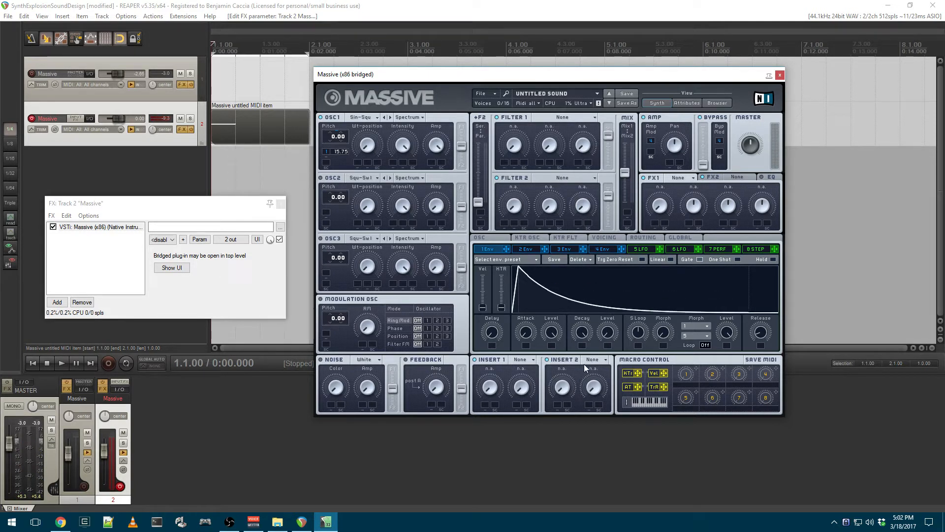
pyautogui.press('space')
pyautogui.press('space')
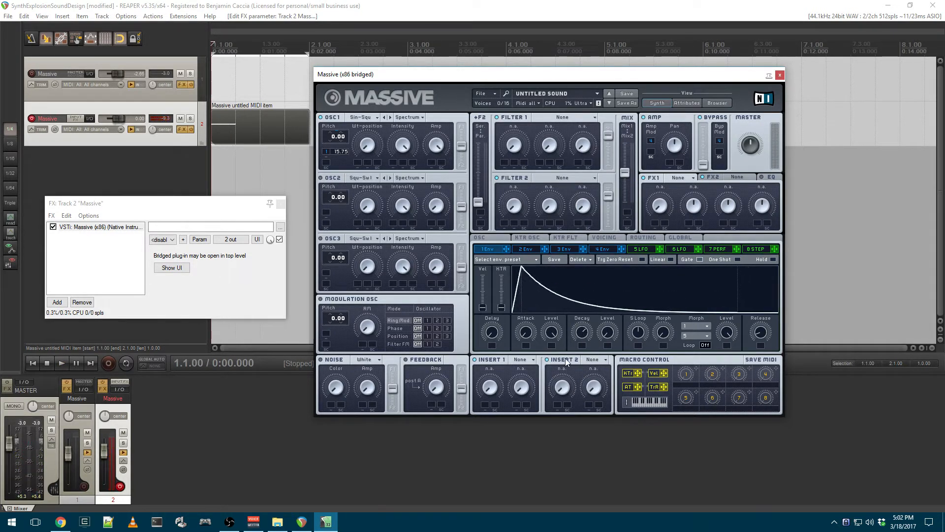
# Play the MIDI note repeatedly to hear how envelope 1 shapes oscillator 1's pitch.
pyautogui.press('space')
pyautogui.press('space')
pyautogui.press('space')
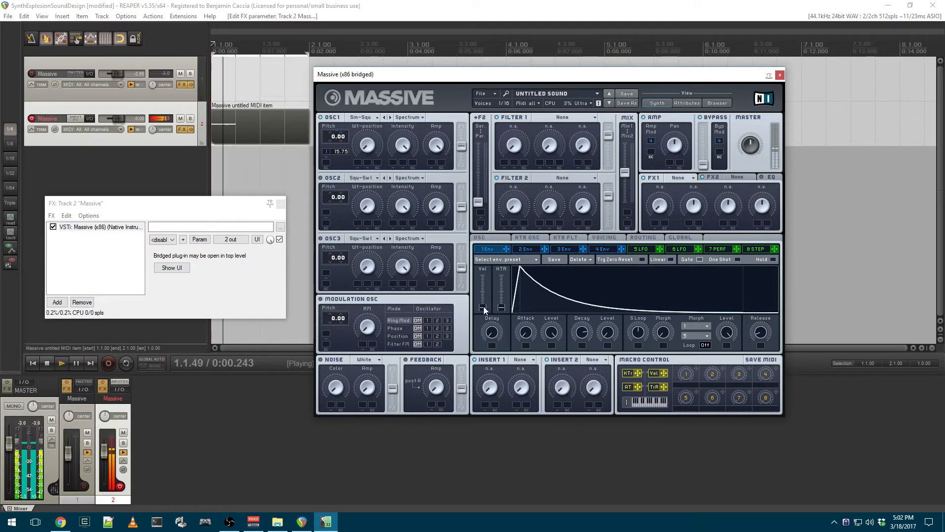
pyautogui.press('space')
pyautogui.press('space')
pyautogui.press('space')
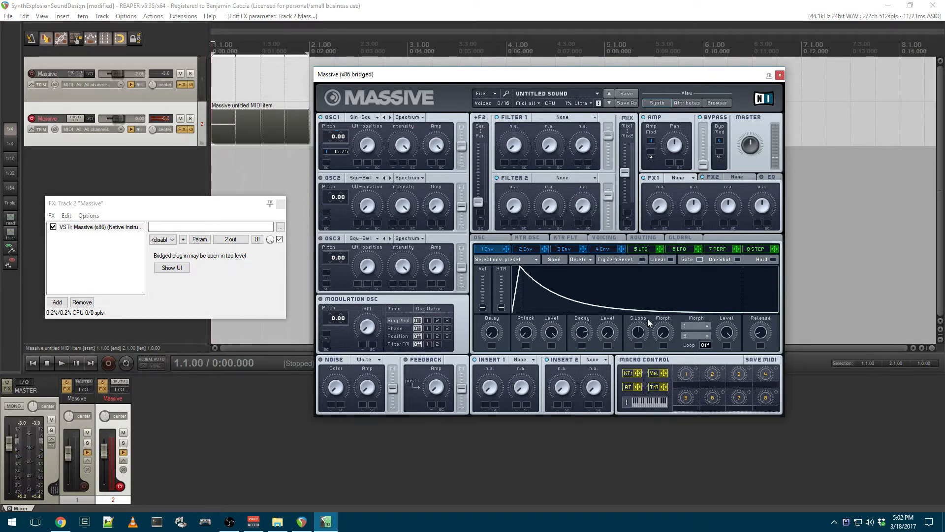
pyautogui.press('space')
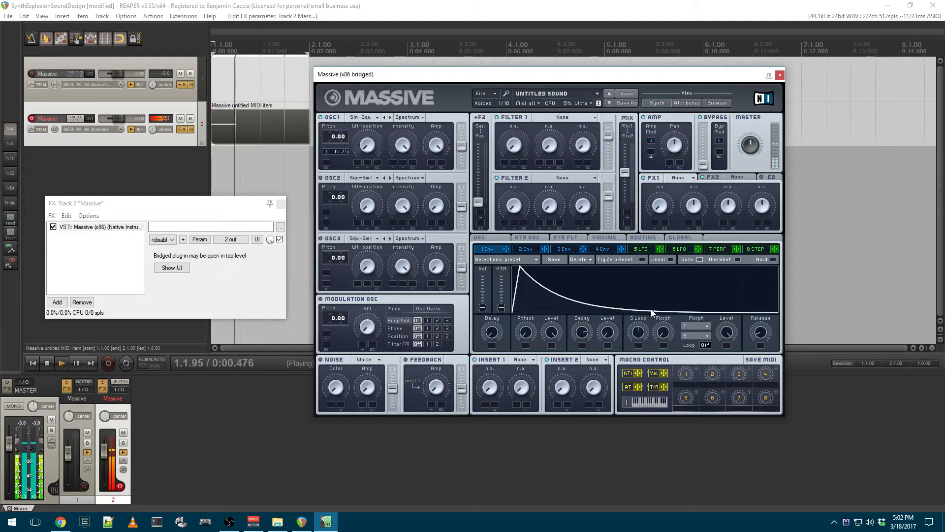
pyautogui.press('space')
pyautogui.press('space')
pyautogui.press('space')
pyautogui.press('space')
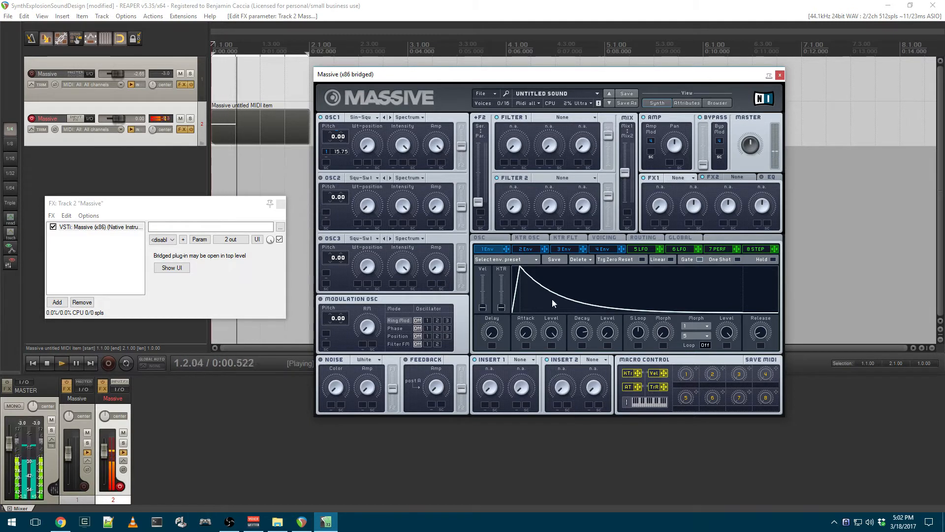
pyautogui.press('space')
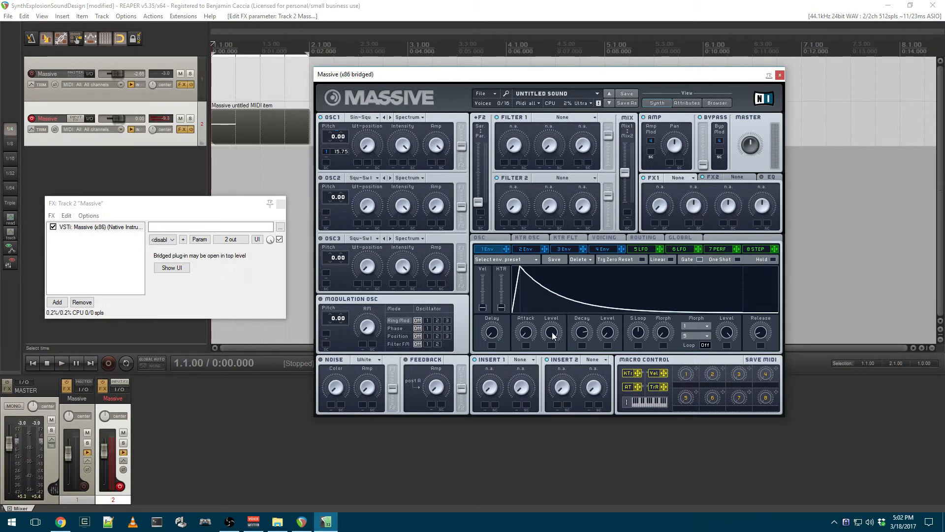
pyautogui.press('space')
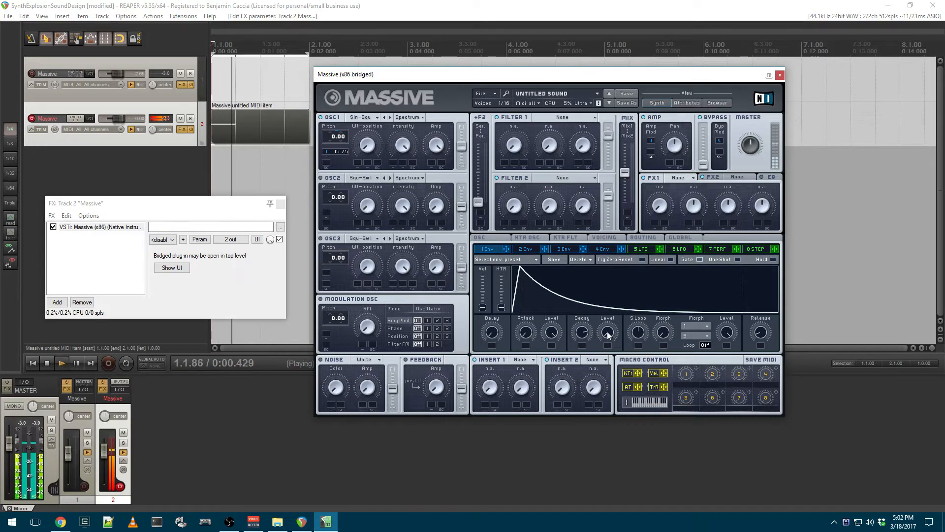
# Fine-tune envelope 1's decay time by ear while replaying the note.
pyautogui.moveTo(580, 332); pyautogui.dragTo(570, 308)
pyautogui.press('space')
pyautogui.press('space')
pyautogui.press('space')
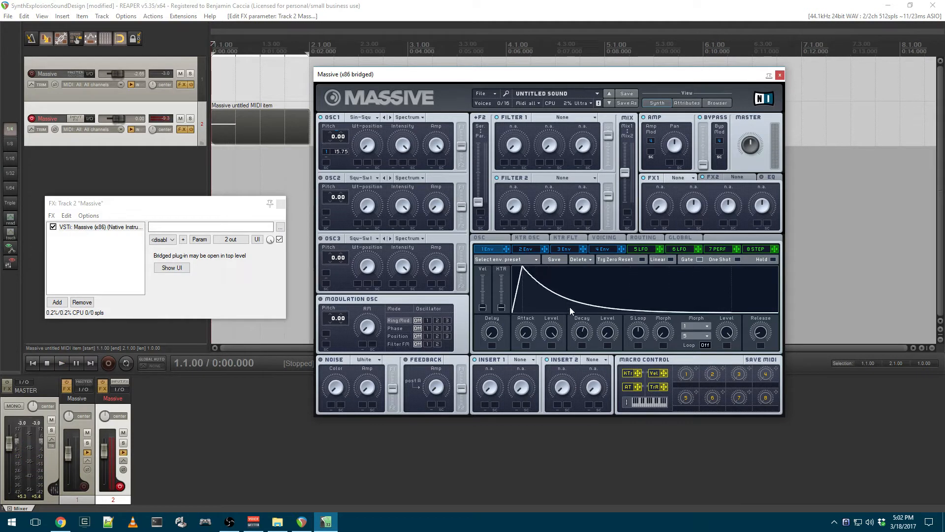
pyautogui.press('space')
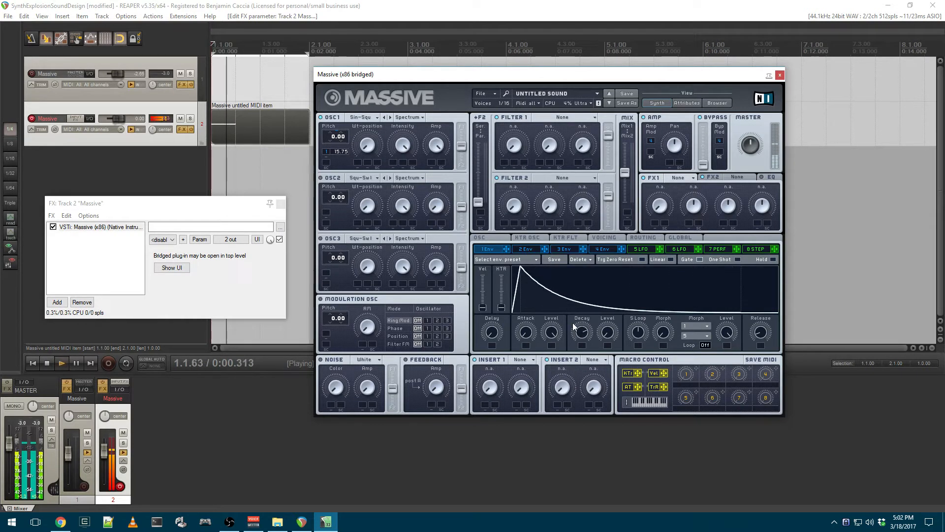
pyautogui.press('space')
pyautogui.press('space')
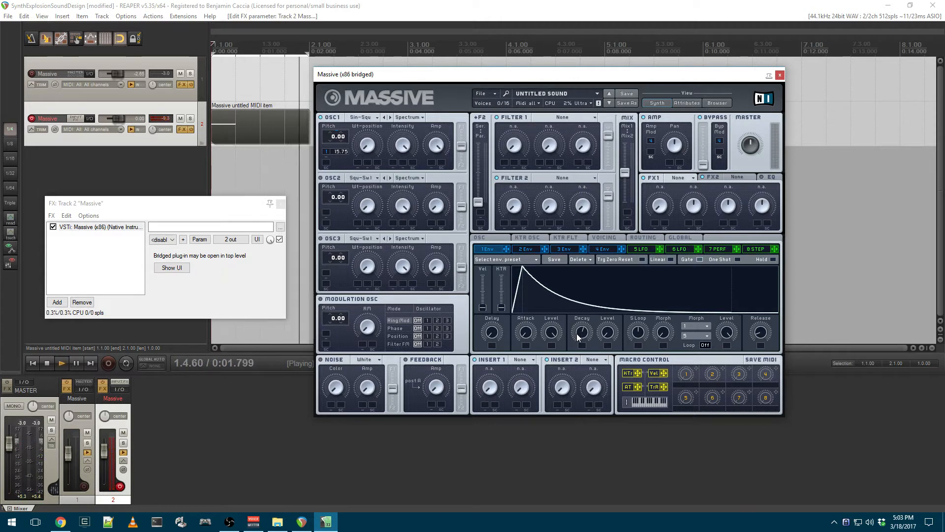
pyautogui.press('space')
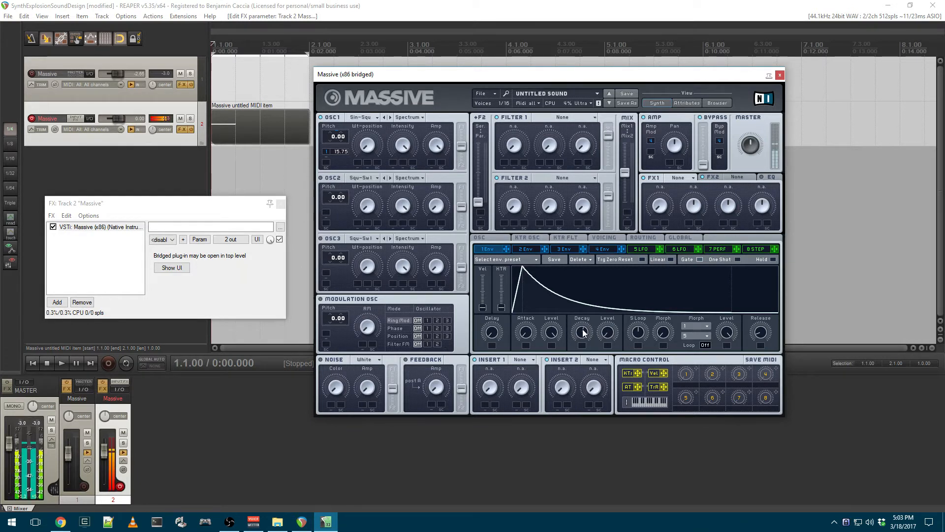
pyautogui.moveTo(583, 330)
pyautogui.mouseDown()
pyautogui.moveTo(578, 340)
pyautogui.moveTo(574, 303)
pyautogui.moveTo(573, 333)
pyautogui.mouseUp()
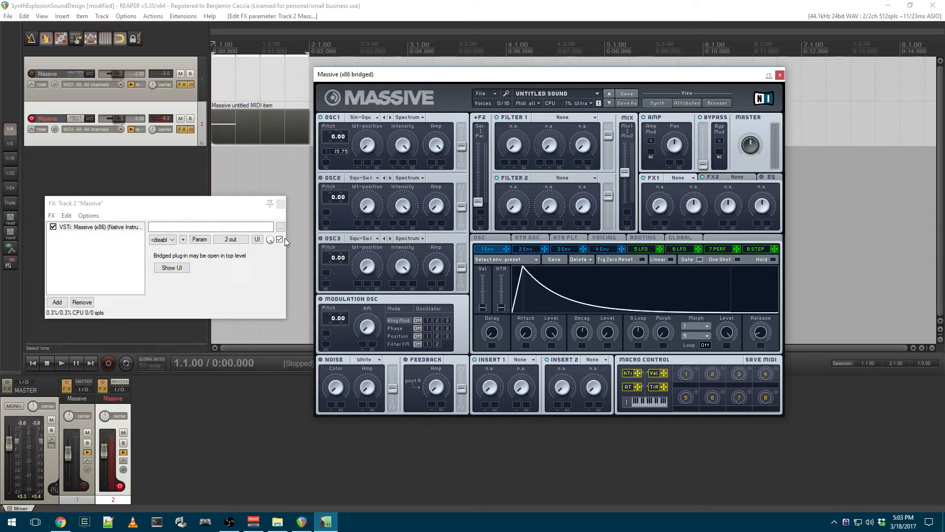
# Set the noise type to Murmur and load the Classic Tube effect in FX1.
pyautogui.click(368, 361)
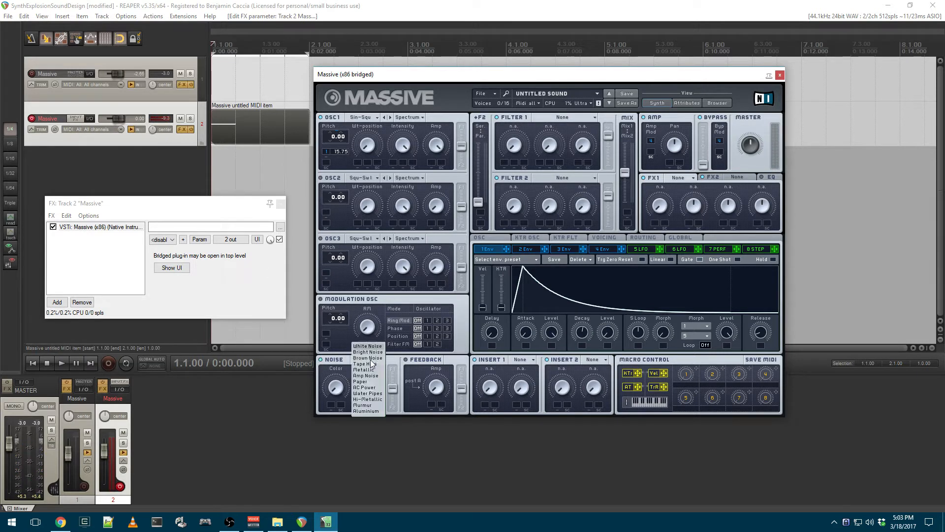
pyautogui.click(364, 405)
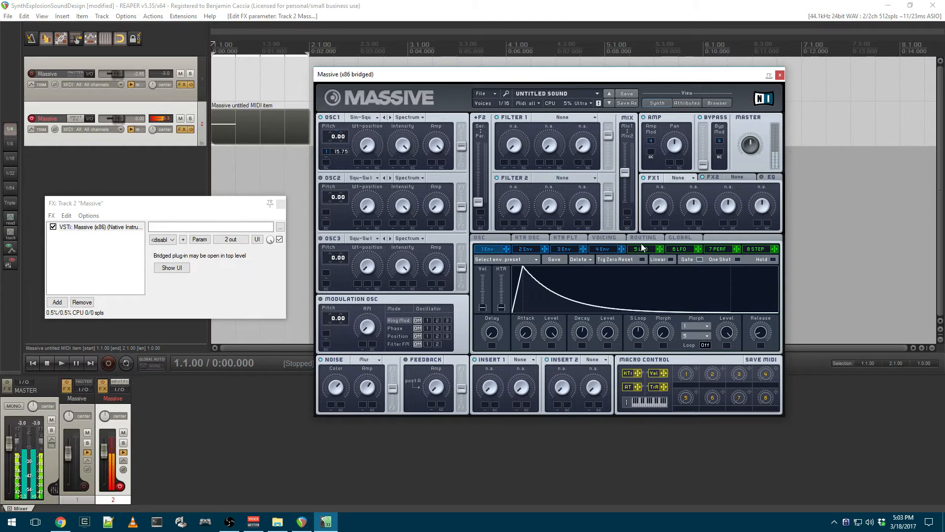
pyautogui.click(687, 177)
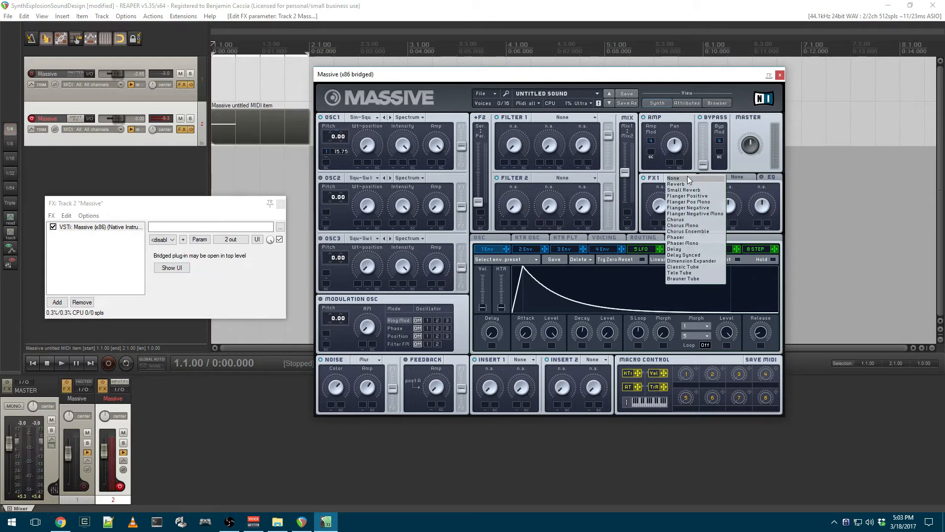
pyautogui.click(688, 267)
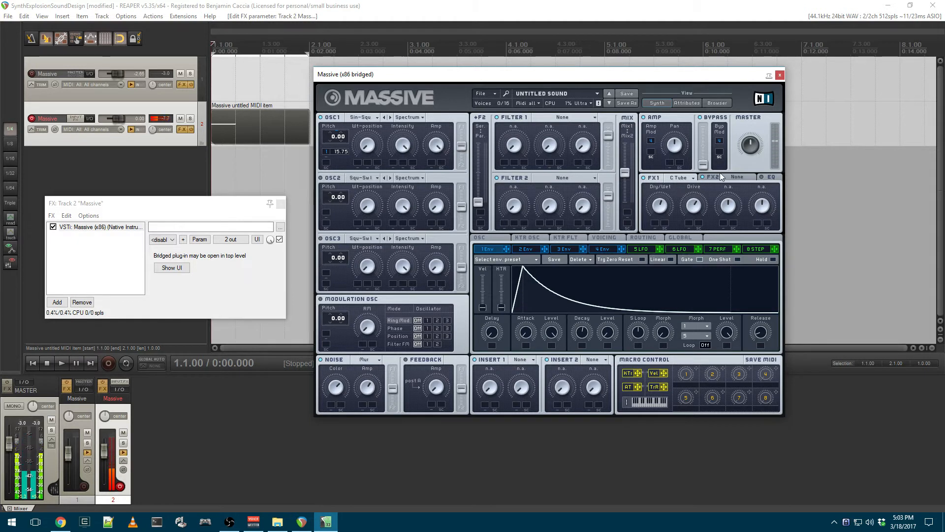
# Load Reverb in FX2 and increase the reverb size.
pyautogui.click(737, 176)
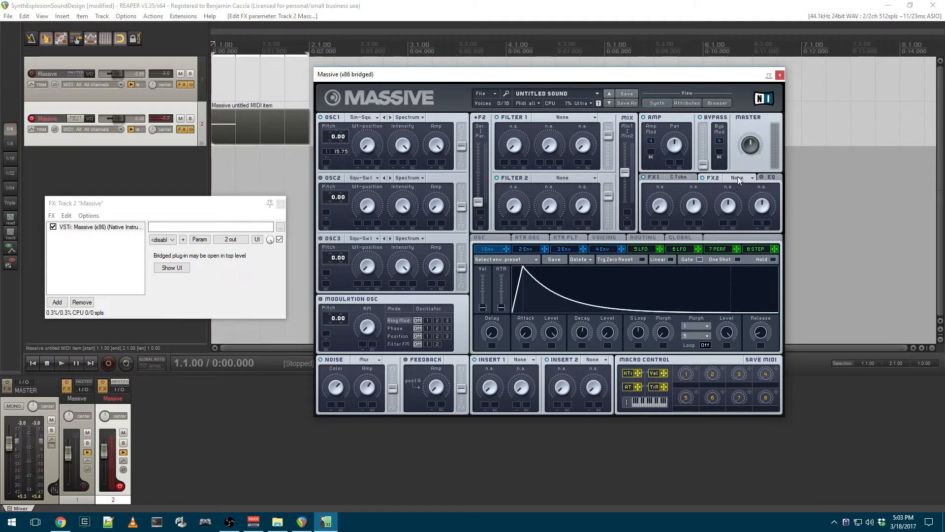
pyautogui.click(751, 175)
pyautogui.click(751, 184)
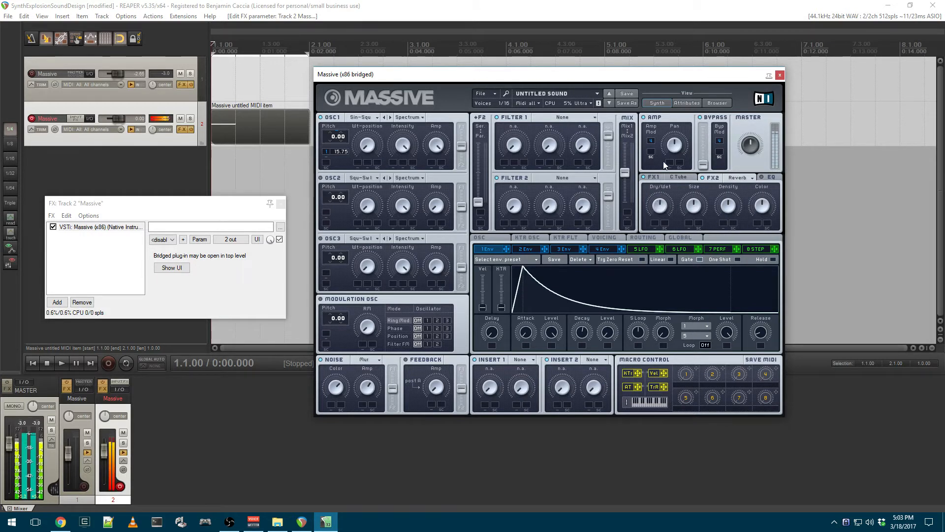
pyautogui.moveTo(691, 212); pyautogui.dragTo(696, 187)
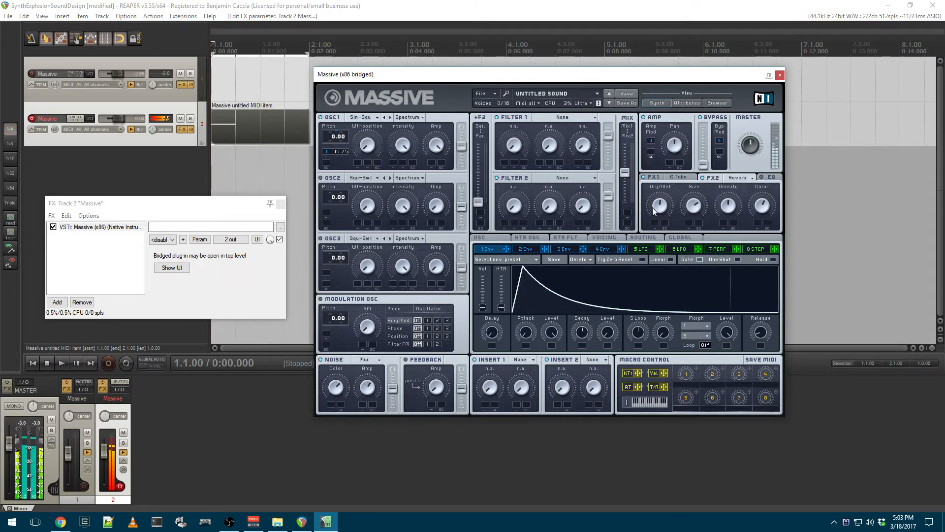
# Assign envelope 1 to the noise Color and adjust its modulation range by ear.
pyautogui.click(603, 249)
pyautogui.click(491, 250)
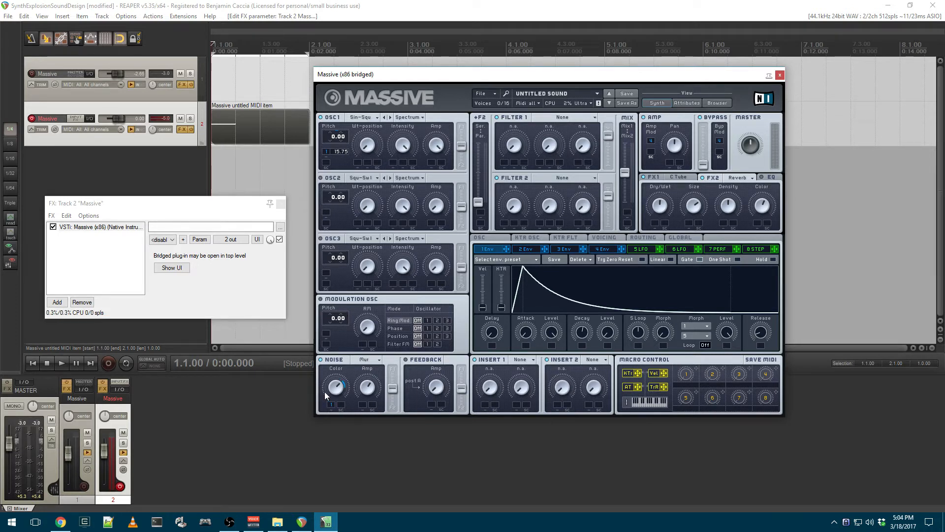
pyautogui.moveTo(336, 394); pyautogui.dragTo(337, 392)
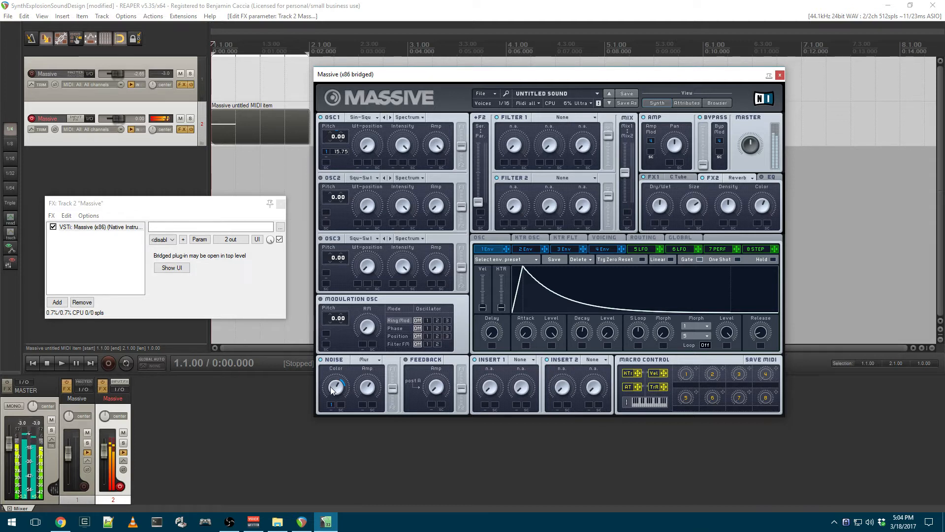
pyautogui.moveTo(332, 388); pyautogui.dragTo(331, 388)
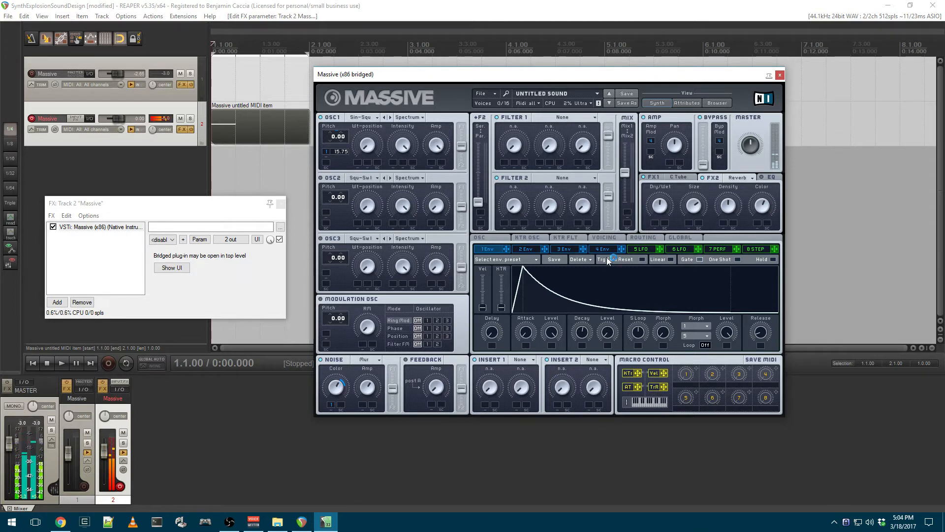
# Assign envelope 1 to oscillator 1's Wt-position and LFO 5 to the noise Amp.
pyautogui.moveTo(508, 248); pyautogui.dragTo(359, 166)
pyautogui.click(635, 249)
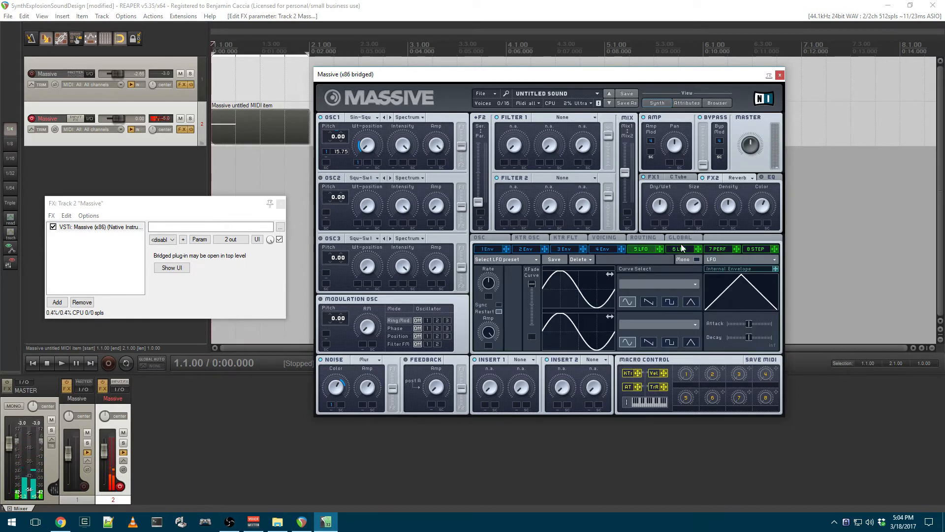
pyautogui.moveTo(660, 249); pyautogui.dragTo(356, 410)
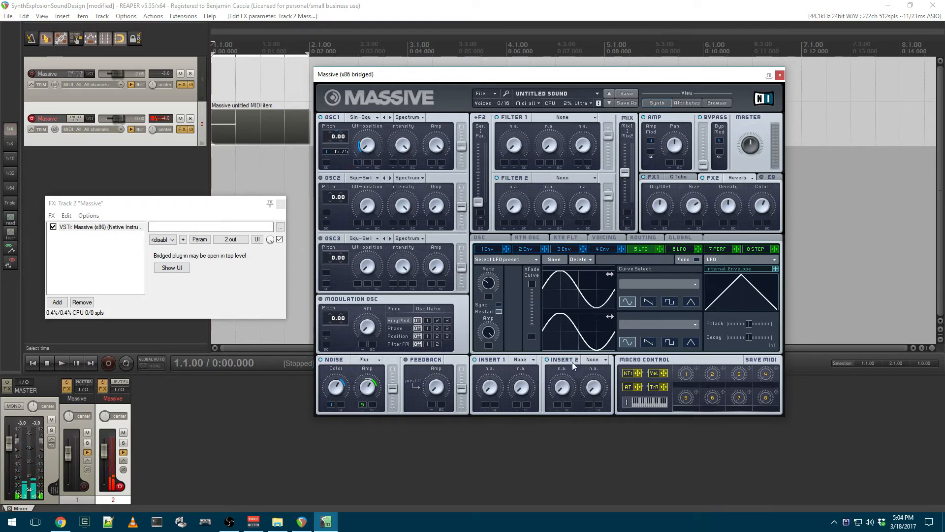
# Load the Hardclipper in Insert 1 and the Parabolic Shaper in Insert 2.
pyautogui.click(527, 358)
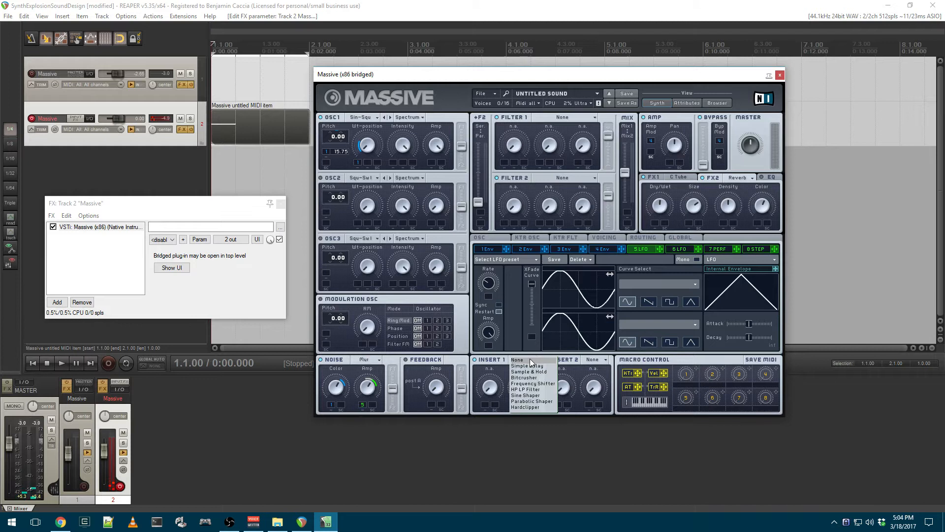
pyautogui.click(540, 406)
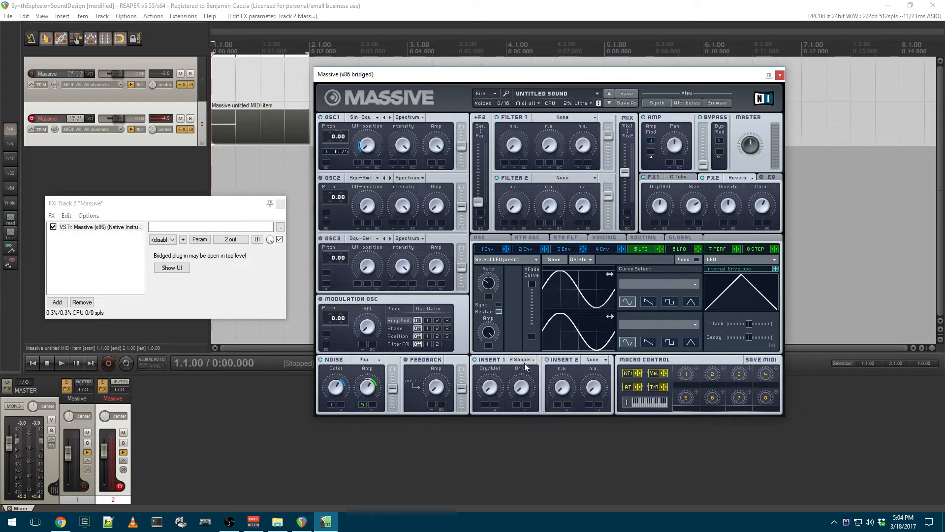
pyautogui.click(525, 362)
pyautogui.click(526, 407)
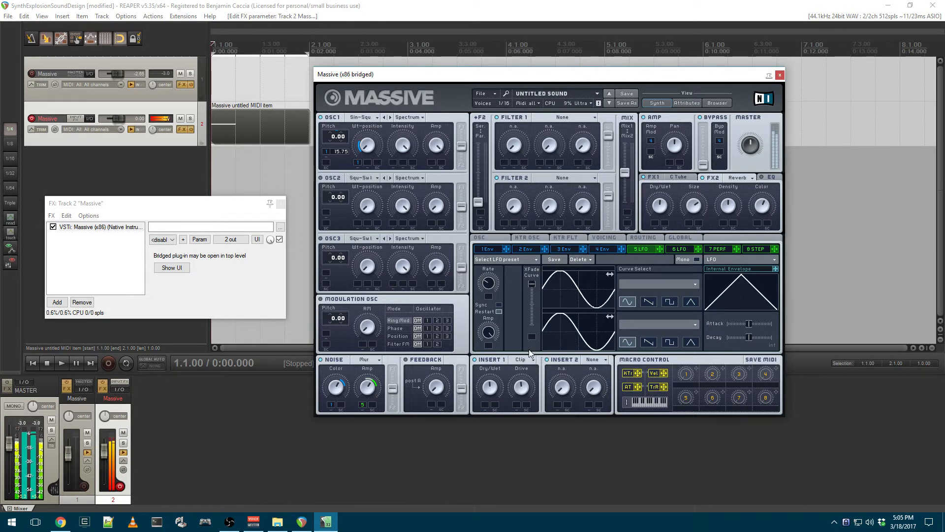
pyautogui.click(601, 359)
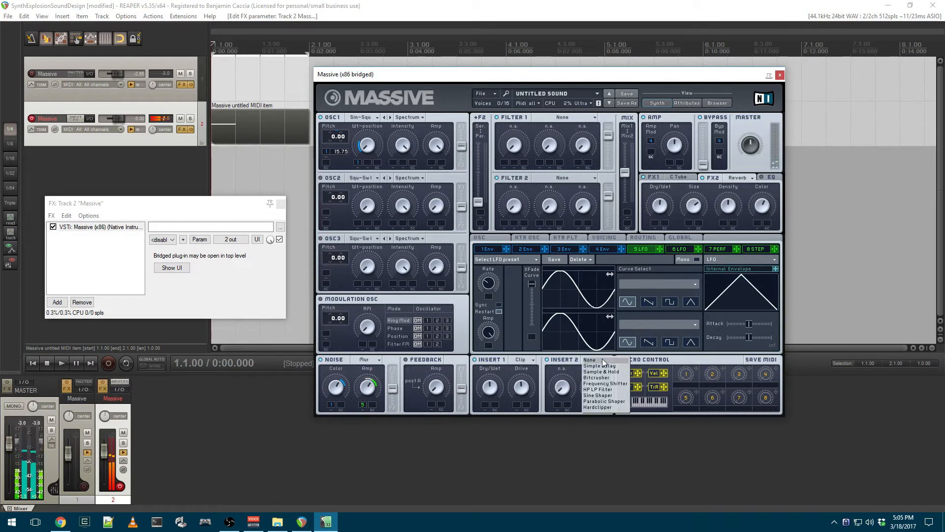
pyautogui.click(610, 402)
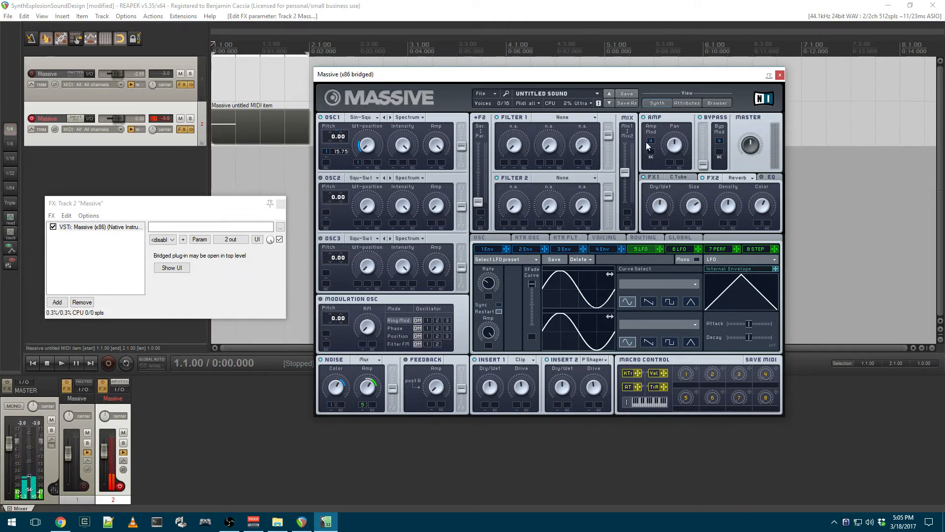
# Lengthen envelope 4's release by ear while playing the note.
pyautogui.click(602, 249)
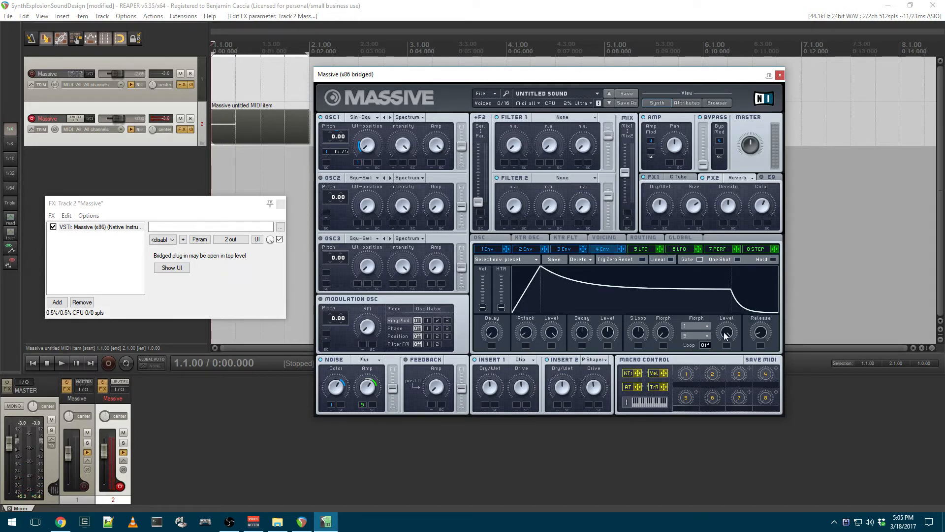
pyautogui.moveTo(758, 332); pyautogui.dragTo(759, 296)
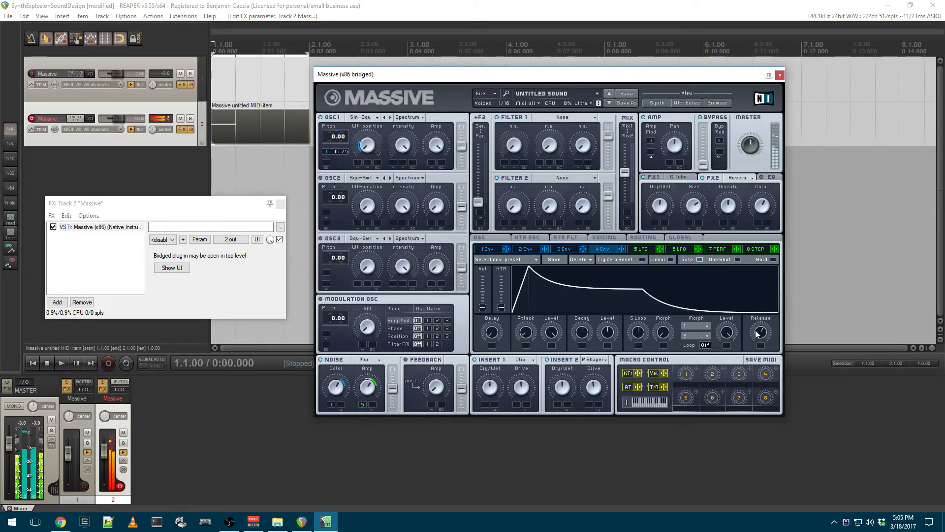
pyautogui.moveTo(758, 331); pyautogui.dragTo(758, 327)
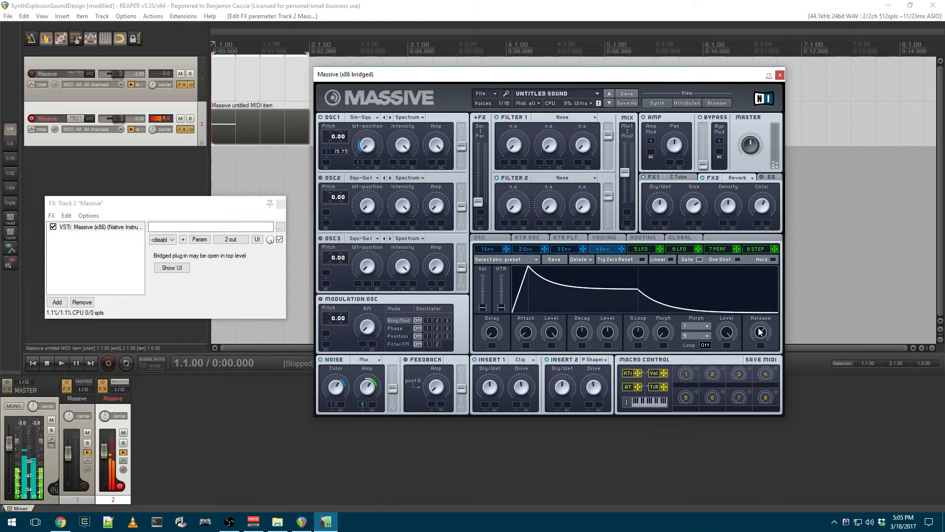
pyautogui.moveTo(759, 332); pyautogui.dragTo(760, 331)
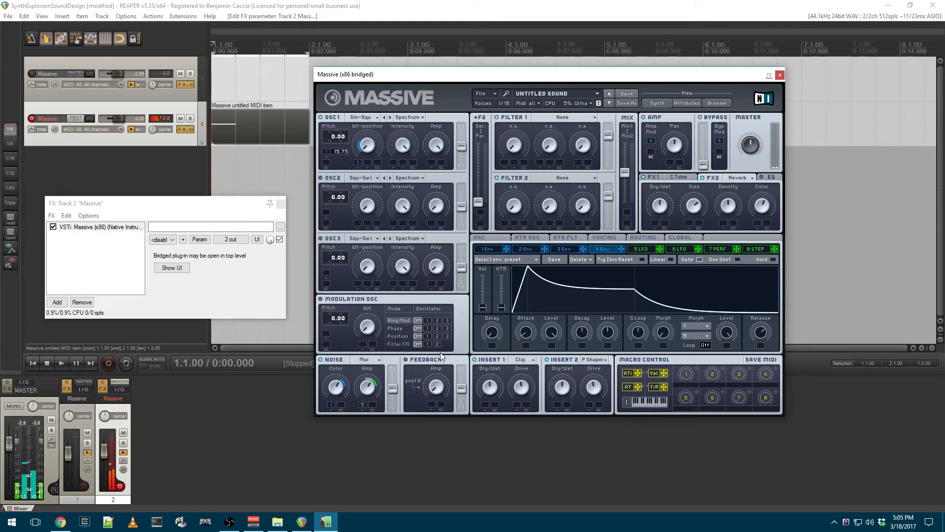
# Set the unisono voice count to 5 in Massive's voicing settings.
pyautogui.click(609, 238)
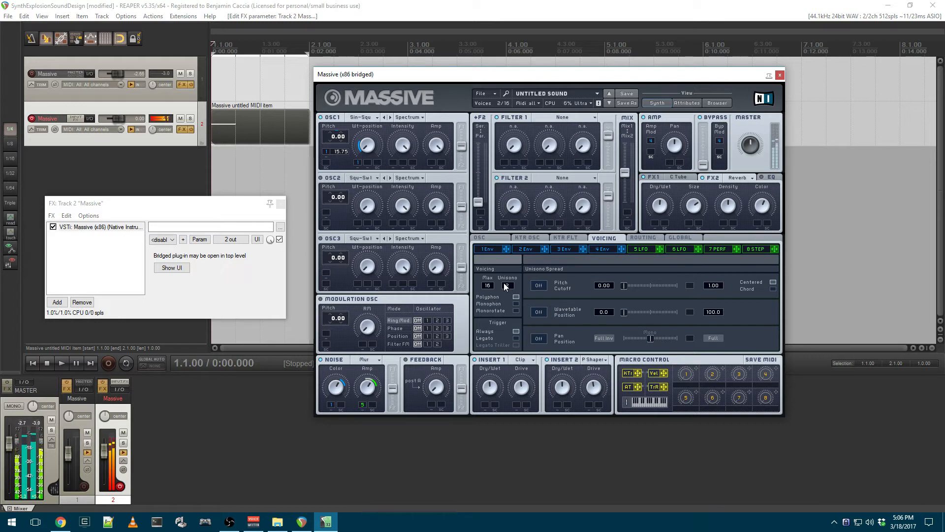
pyautogui.moveTo(506, 287)
pyautogui.mouseDown()
pyautogui.moveTo(510, 277)
pyautogui.moveTo(509, 287)
pyautogui.mouseUp()
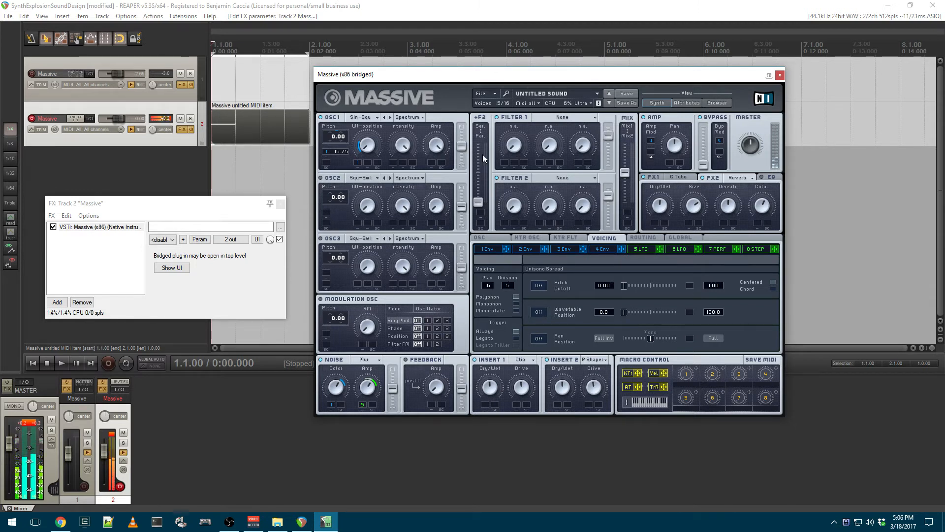
# Add the SPAN spectrum analyzer after Massive on track 2 and reposition the effects window.
pyautogui.moveTo(134, 209); pyautogui.dragTo(216, 163)
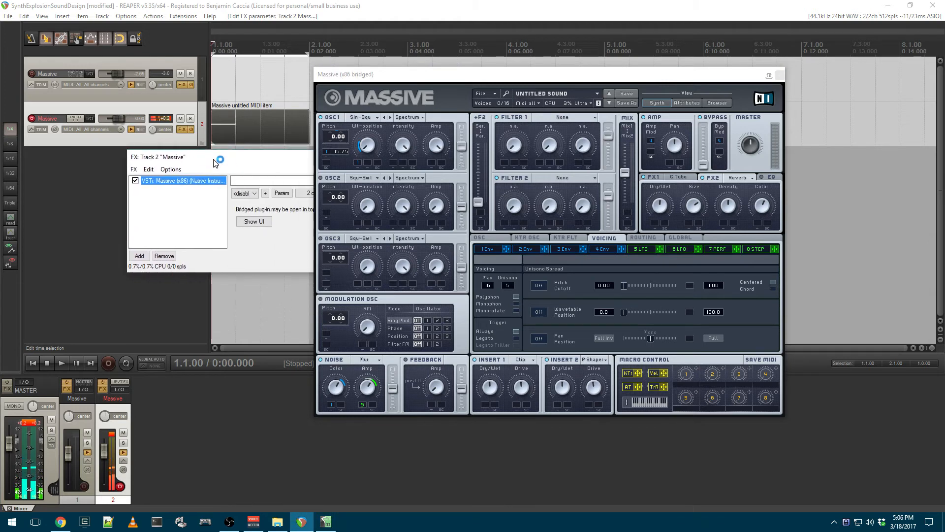
pyautogui.click(139, 255)
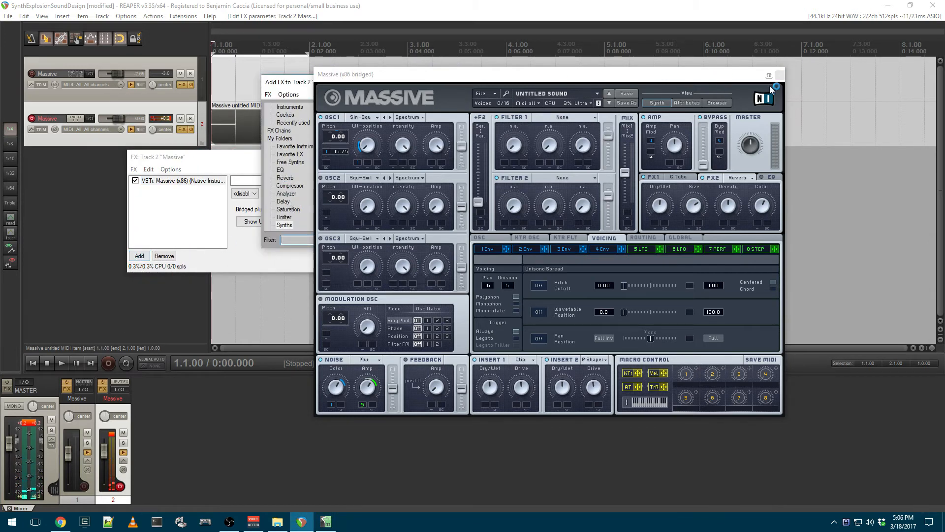
pyautogui.click(311, 94)
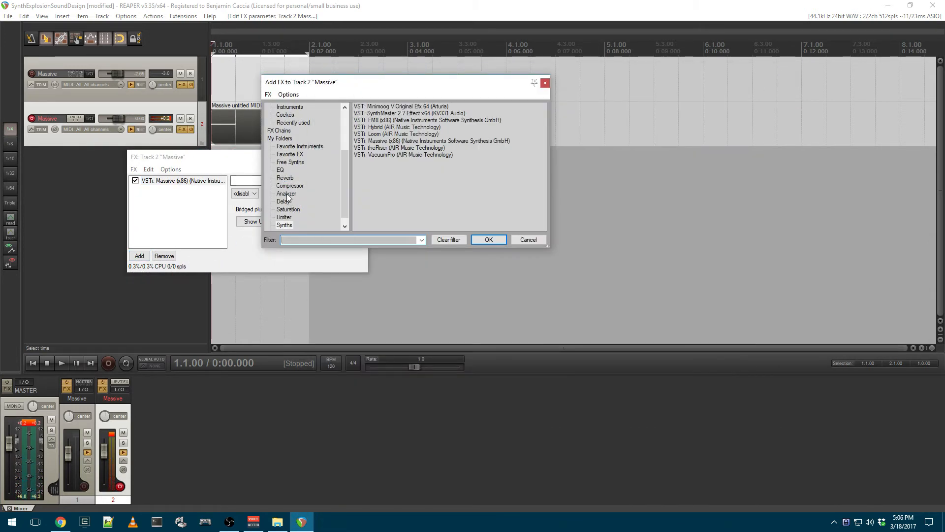
pyautogui.click(287, 193)
pyautogui.doubleClick(380, 107)
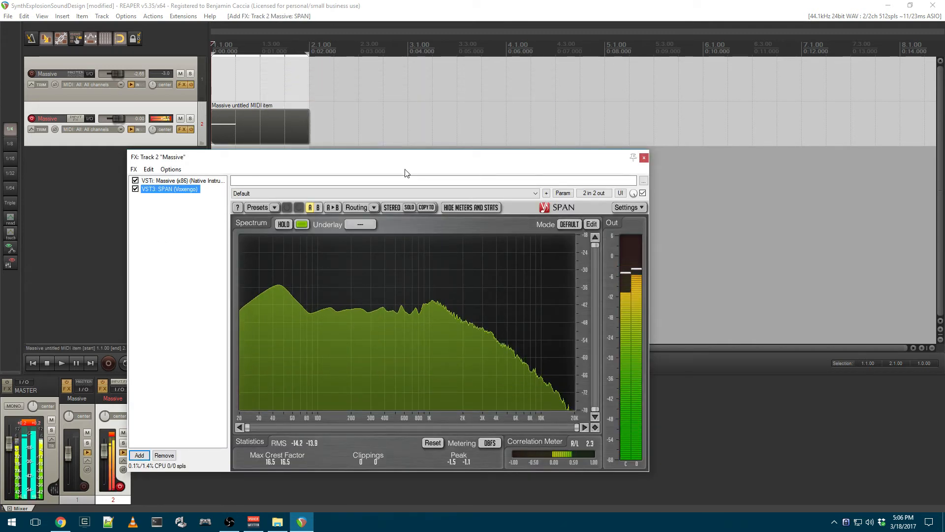
pyautogui.moveTo(368, 157); pyautogui.dragTo(463, 129)
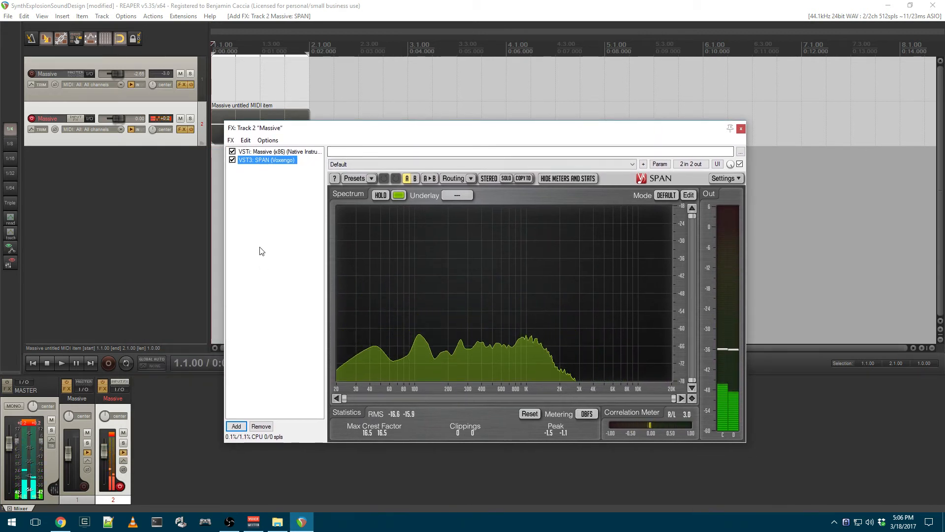
# Add ReaEQ to track 2's effects chain and place it between Massive and SPAN.
pyautogui.click(237, 426)
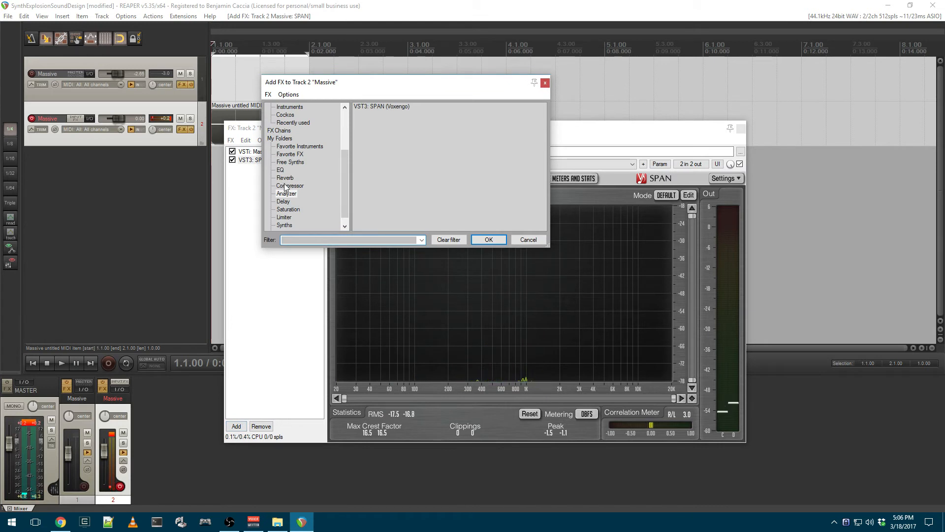
pyautogui.scroll(-1, 287, 175)
pyautogui.click(281, 162)
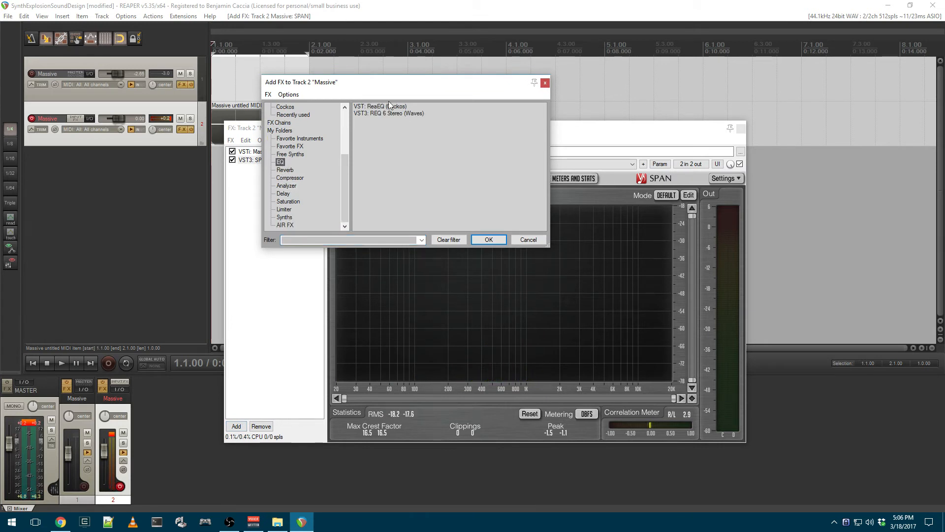
pyautogui.doubleClick(381, 106)
pyautogui.moveTo(262, 171); pyautogui.dragTo(264, 160)
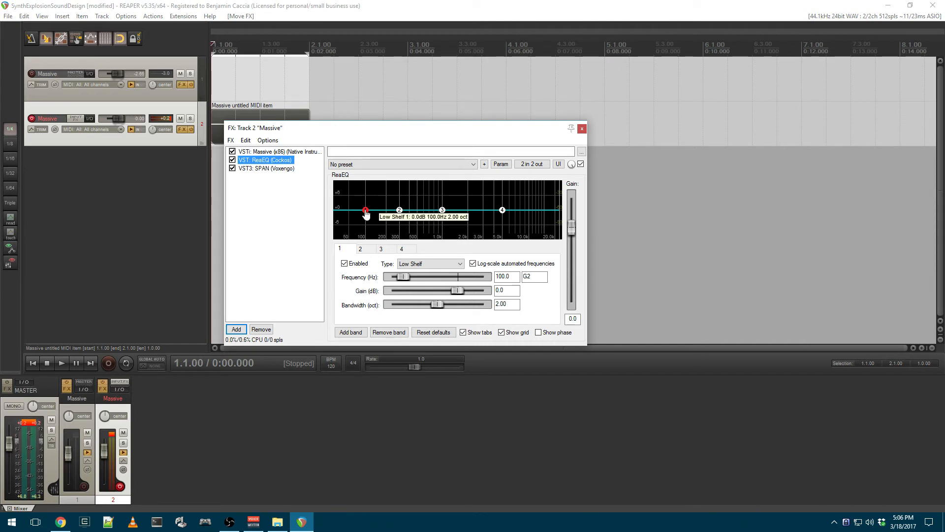
# Set ReaEQ's low shelf to -1.8 dB at 64.7 Hz and cut band 2 slightly around 222 Hz.
pyautogui.moveTo(365, 215)
pyautogui.moveTo(365, 215); pyautogui.dragTo(390, 219)
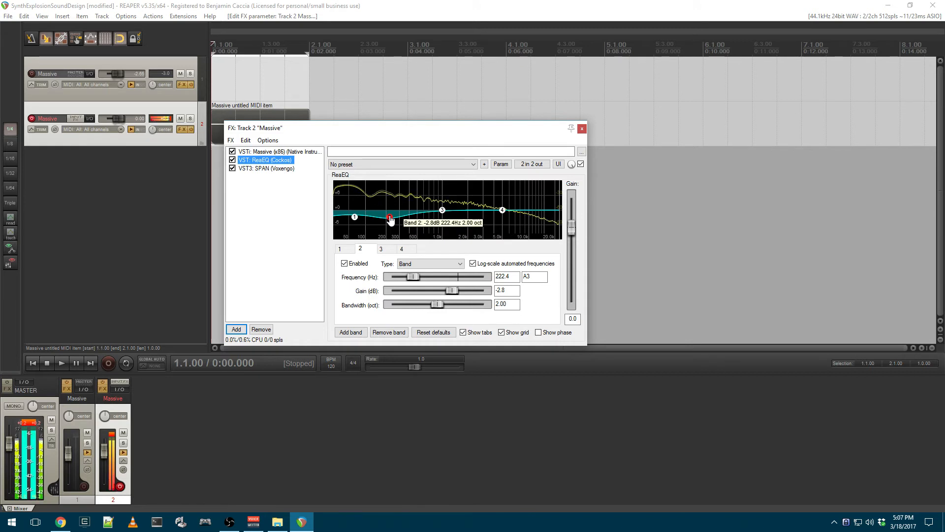
pyautogui.moveTo(390, 220); pyautogui.dragTo(355, 217)
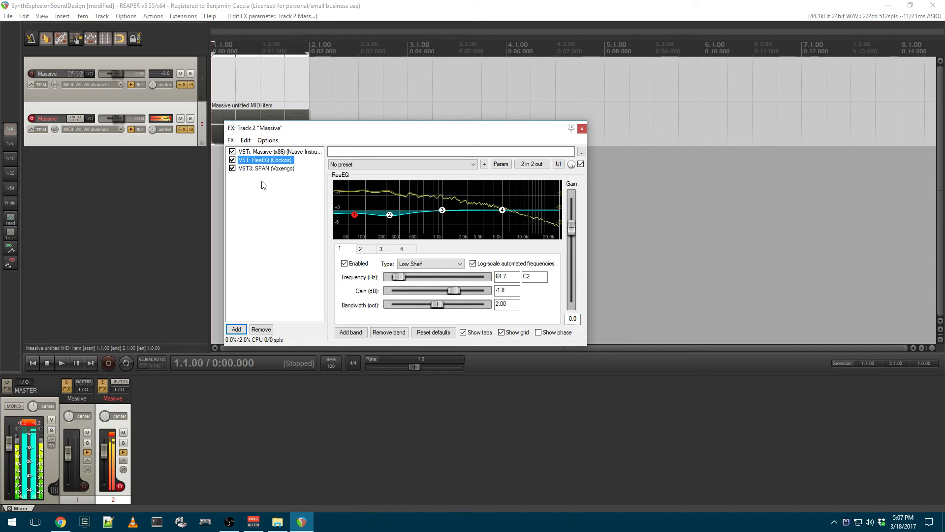
# Compare the sound with ReaEQ bypassed and enabled, and examine the spectrum in SPAN.
pyautogui.click(232, 160)
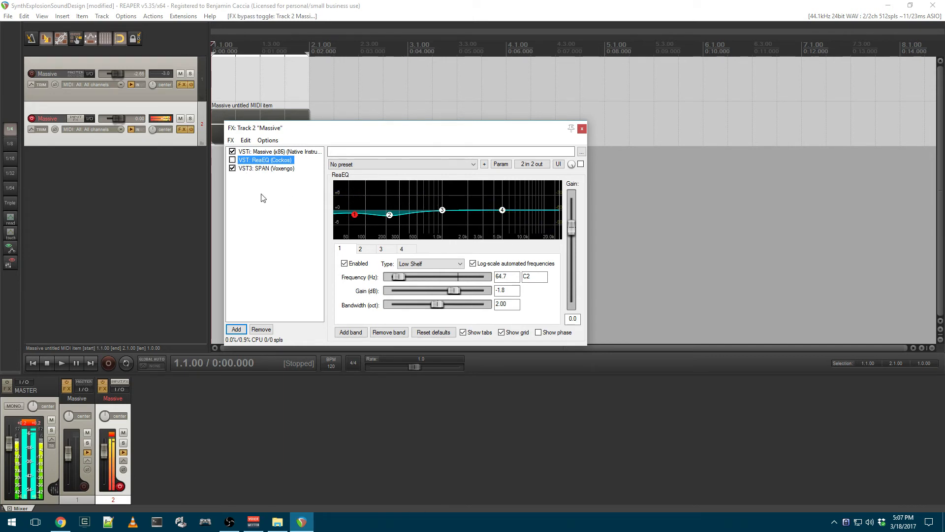
pyautogui.click(232, 160)
pyautogui.click(258, 167)
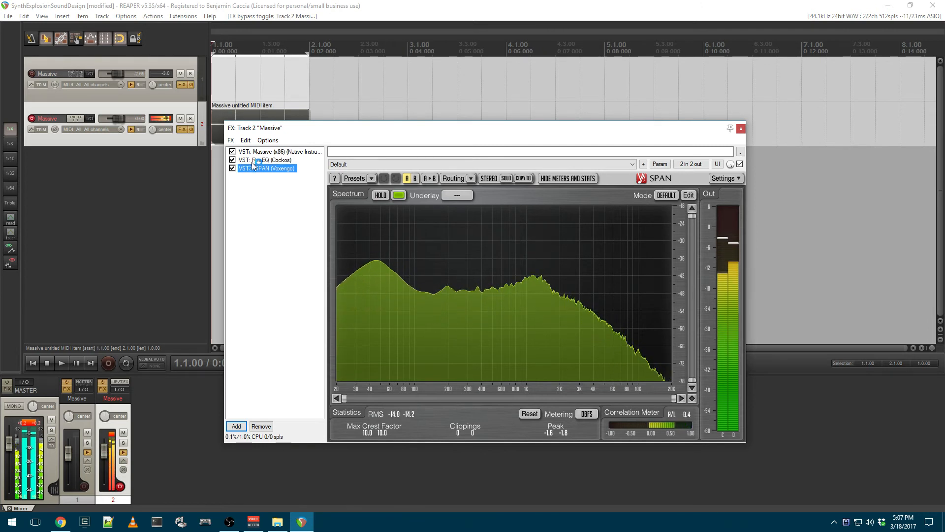
# Boost ReaEQ's high shelf, band 4, to 4.4 dB at 4506.1 Hz.
pyautogui.click(285, 160)
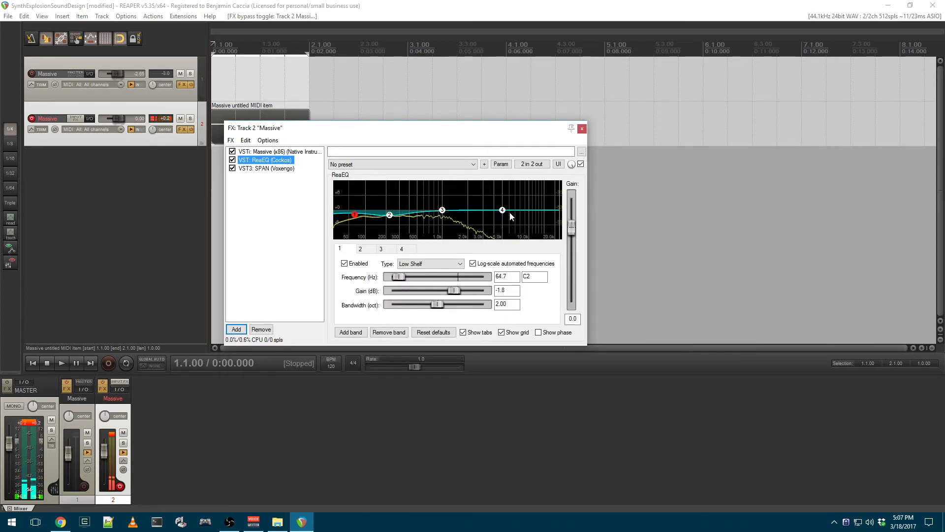
pyautogui.moveTo(503, 213)
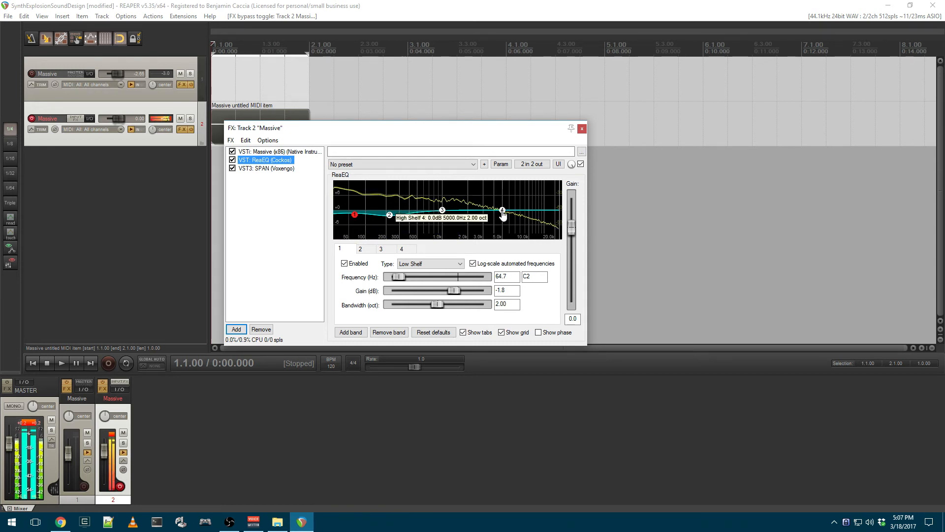
pyautogui.moveTo(503, 215); pyautogui.dragTo(498, 200)
pyautogui.moveTo(497, 200); pyautogui.dragTo(497, 201)
# Compare the sound with ReaEQ bypassed and enabled, and check the boosted highs in SPAN's spectrum.
pyautogui.click(232, 160)
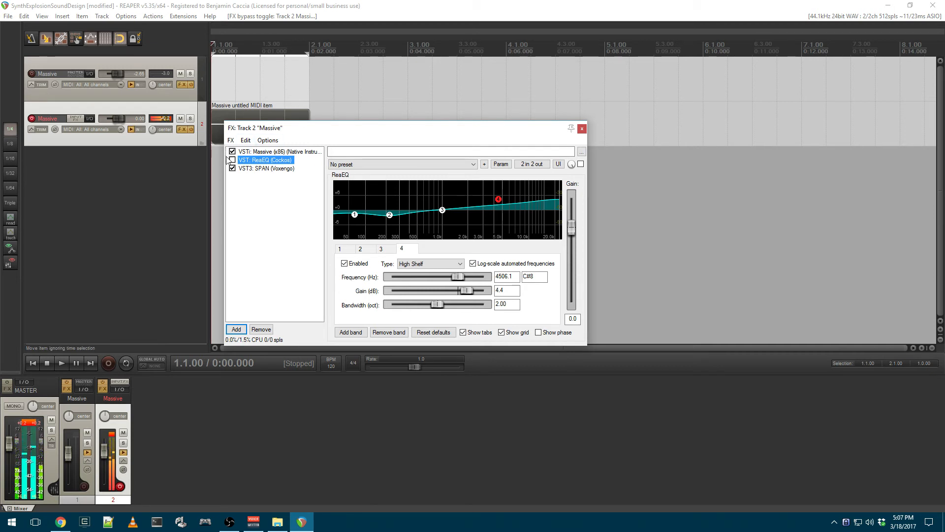
pyautogui.click(233, 160)
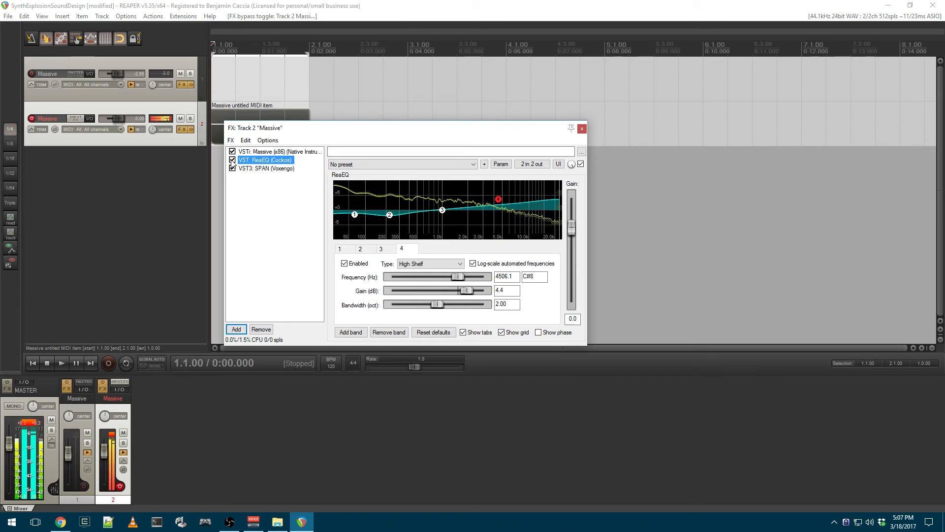
pyautogui.click(269, 170)
pyautogui.click(268, 161)
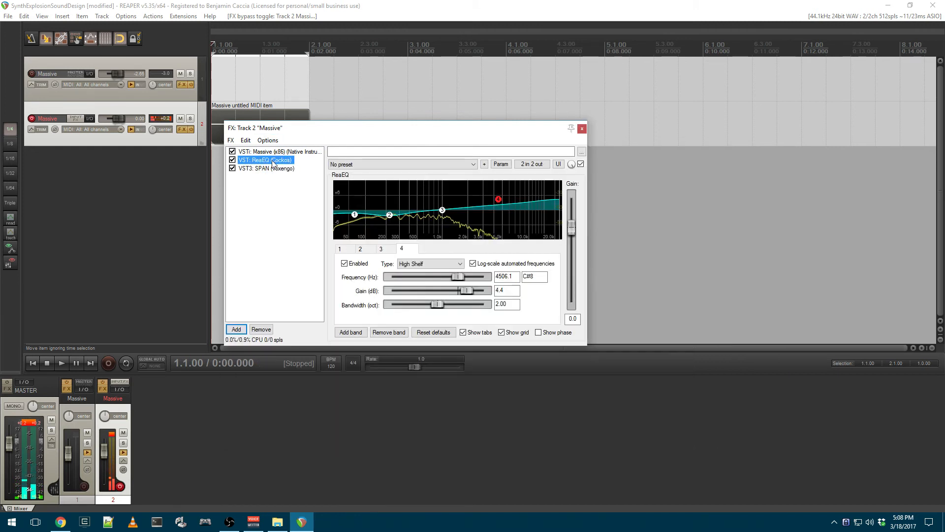
# Add the MGA JS Limiter to track 2's effects chain and place it between ReaEQ and SPAN.
pyautogui.click(237, 329)
pyautogui.click(284, 209)
pyautogui.doubleClick(379, 113)
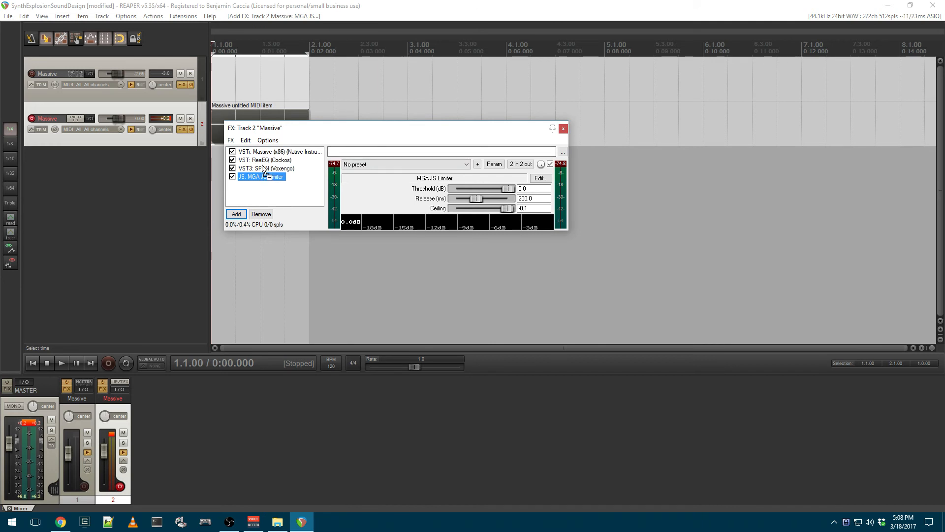
pyautogui.moveTo(263, 169); pyautogui.dragTo(325, 172)
# Set the limiter's ceiling to -0.3 and lower its threshold to -5.8 dB.
pyautogui.doubleClick(546, 208)
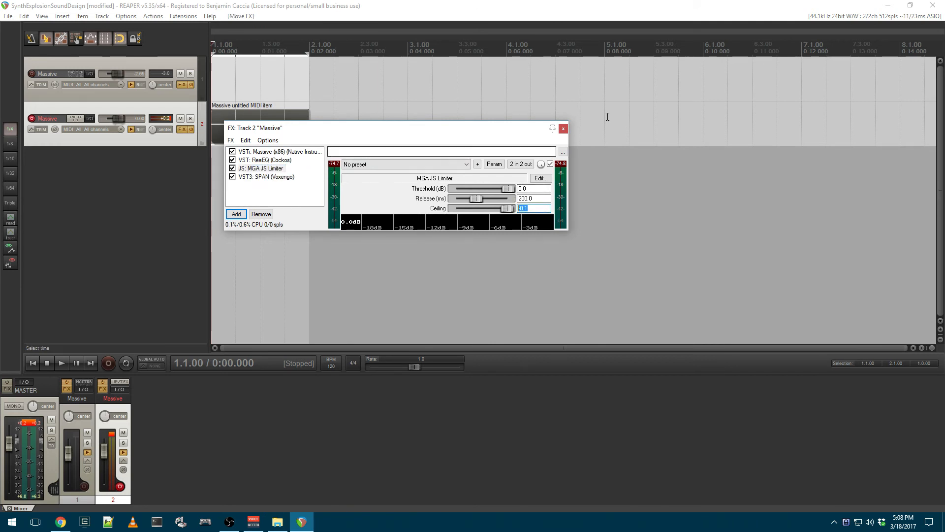
pyautogui.write('-.3')
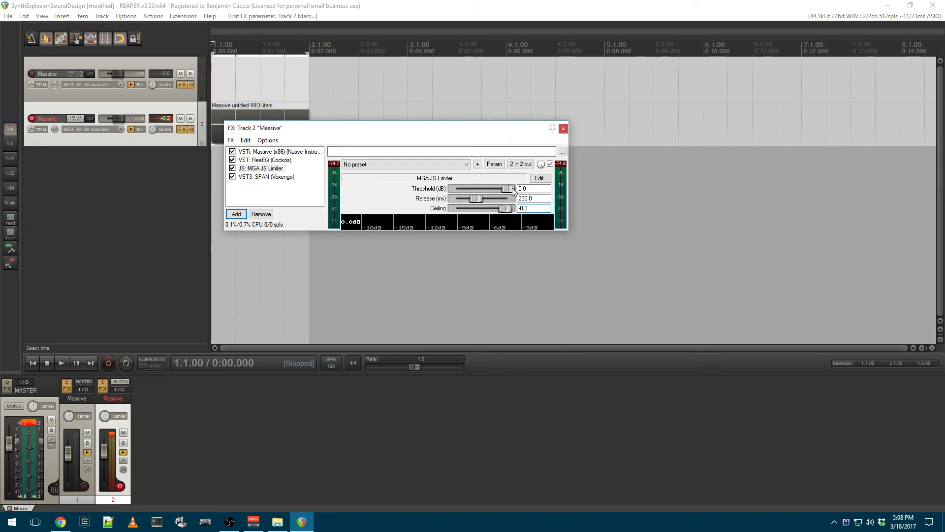
pyautogui.moveTo(513, 189); pyautogui.dragTo(507, 188)
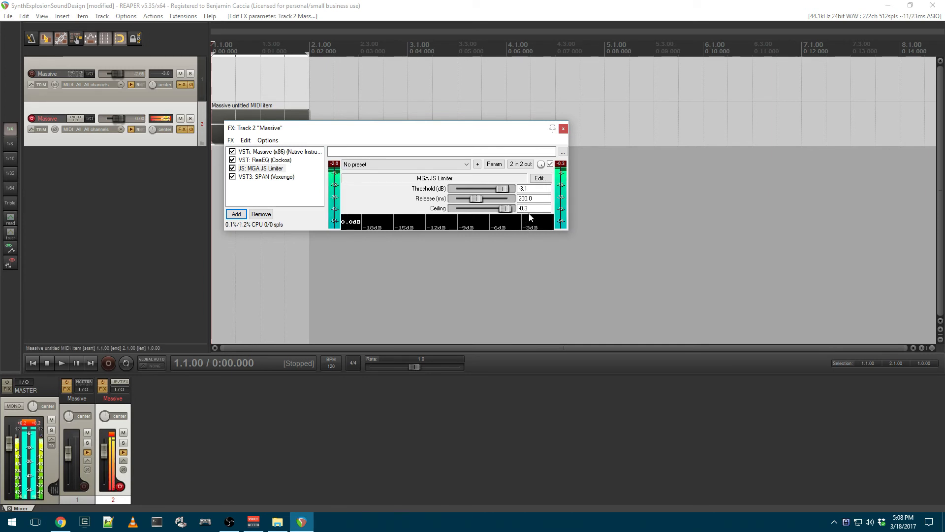
pyautogui.moveTo(505, 189); pyautogui.dragTo(498, 188)
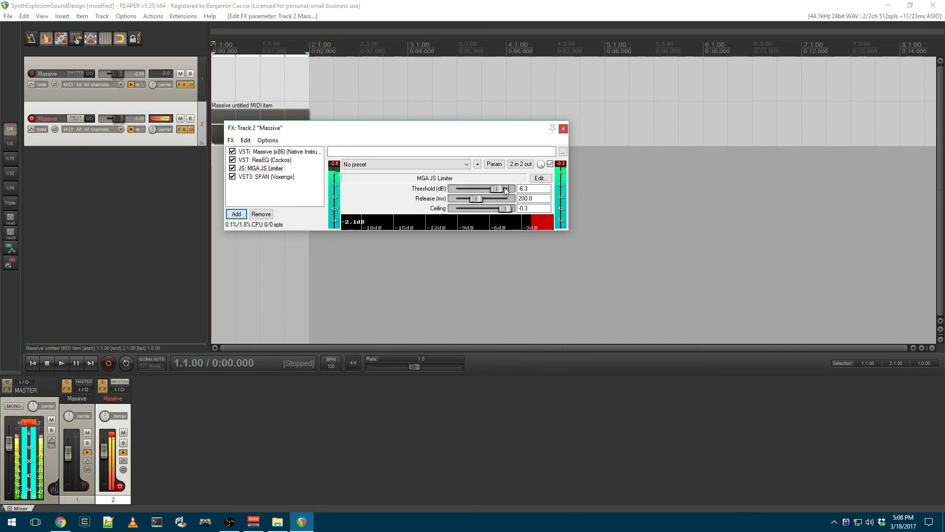
pyautogui.scroll(1, 498, 188)
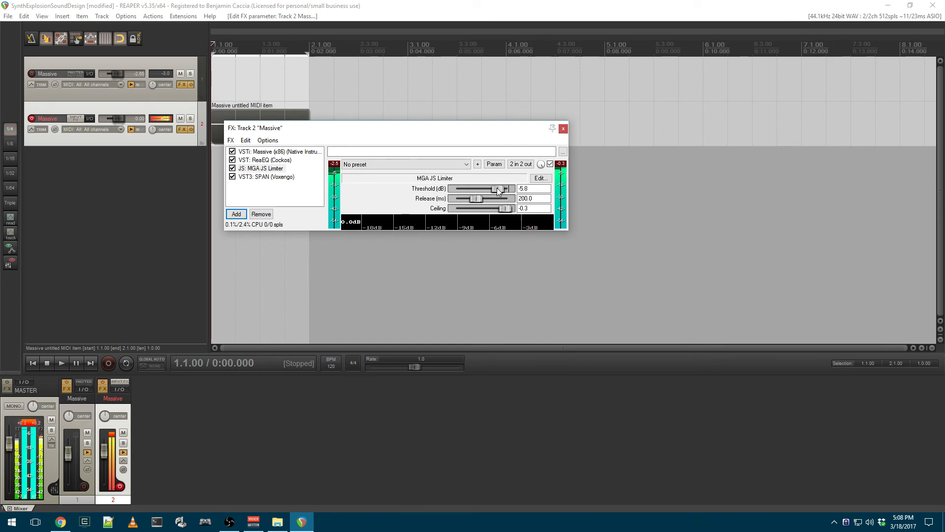
# Show Massive, reset the peak indicators on track 2 and the master, and move the effects window away from the synth.
pyautogui.click(273, 153)
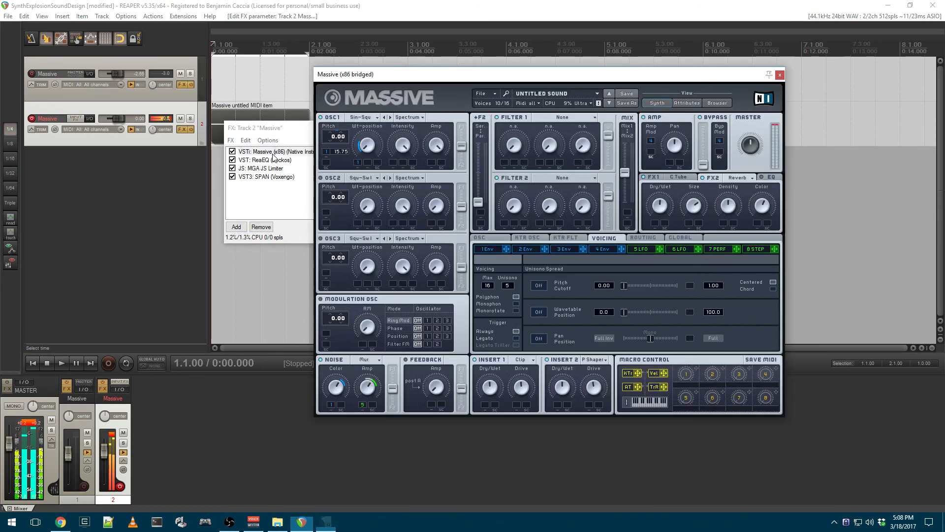
pyautogui.click(115, 433)
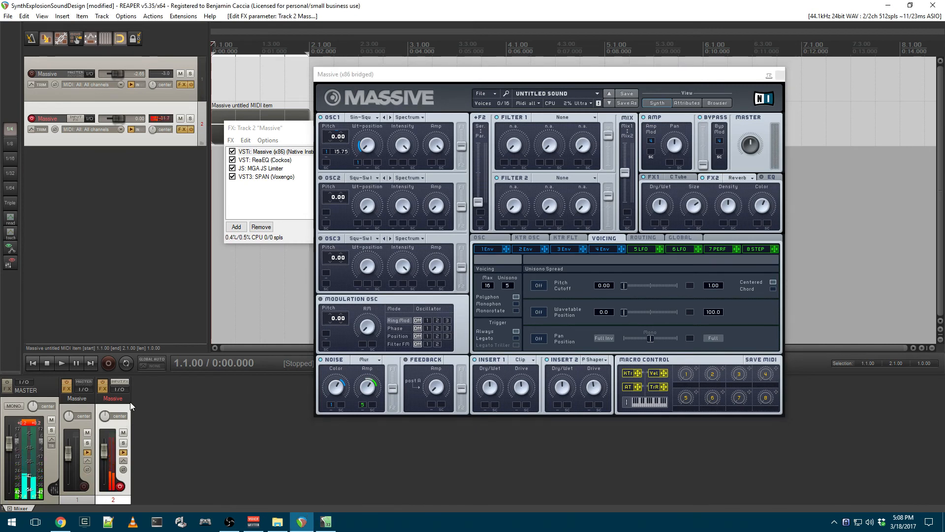
pyautogui.click(30, 424)
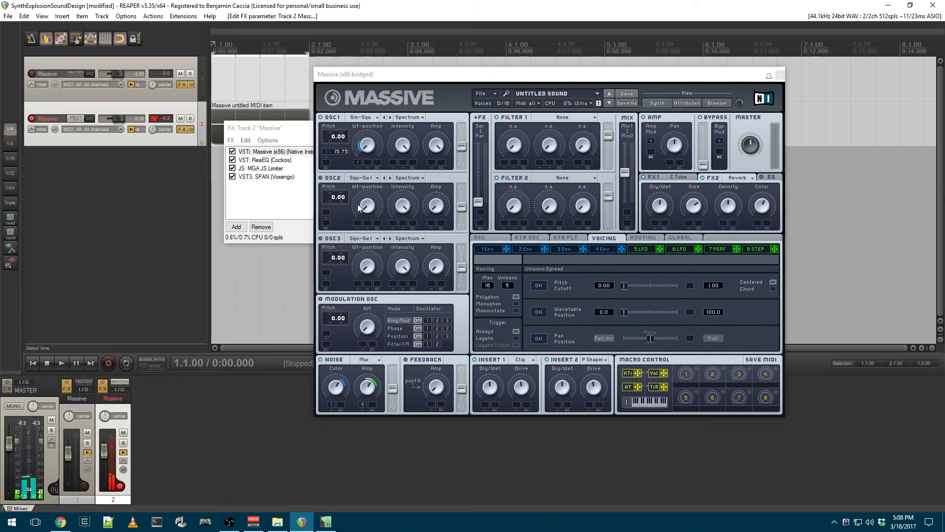
pyautogui.click(266, 152)
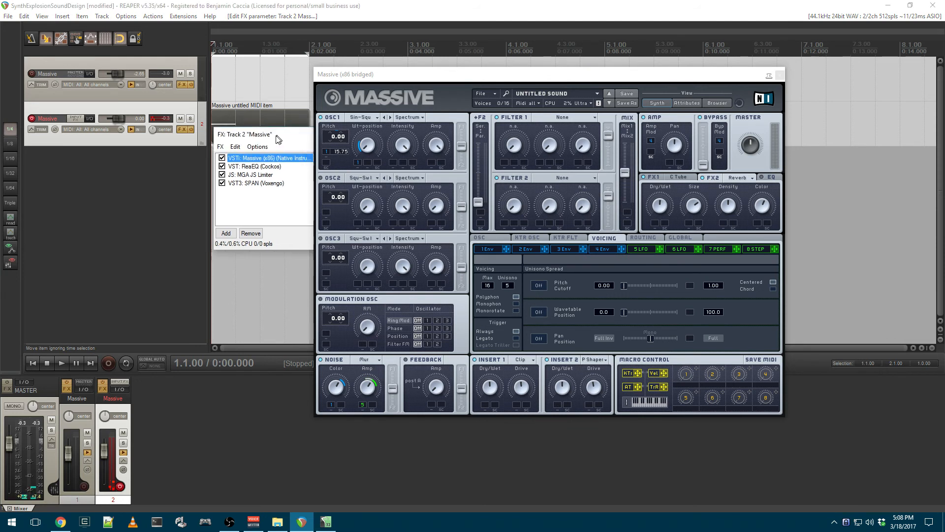
pyautogui.moveTo(274, 130); pyautogui.dragTo(186, 148)
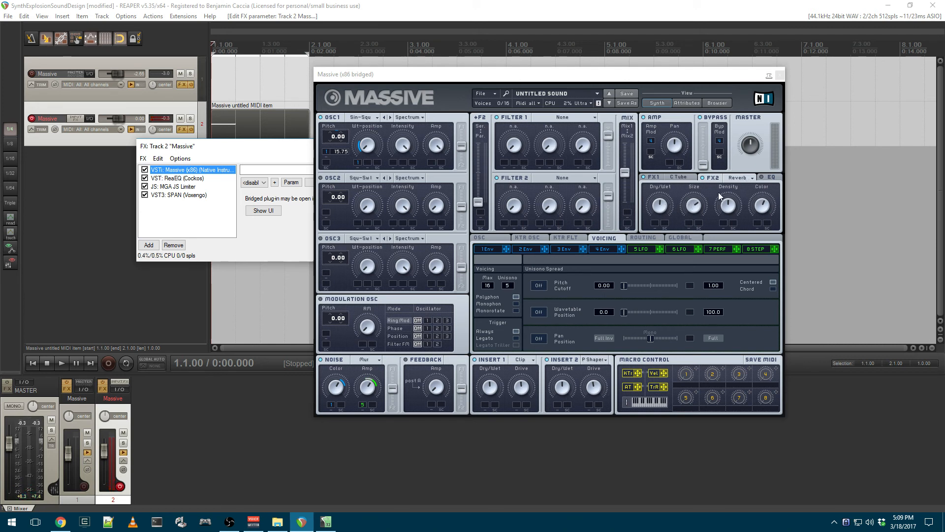
# Try a smaller reverb size in Massive's FX2, raise it again, and move the synth window clear of the effects window.
pyautogui.click(692, 207)
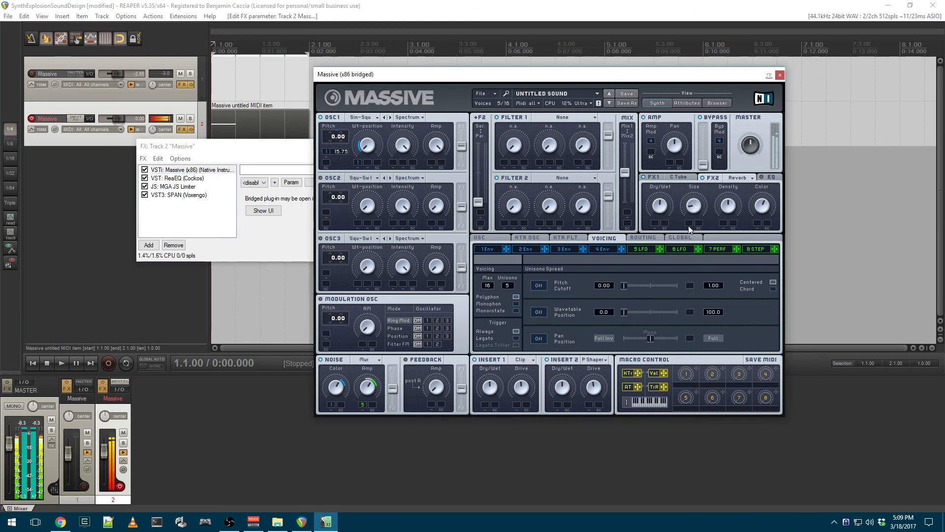
pyautogui.moveTo(691, 207); pyautogui.dragTo(712, 190)
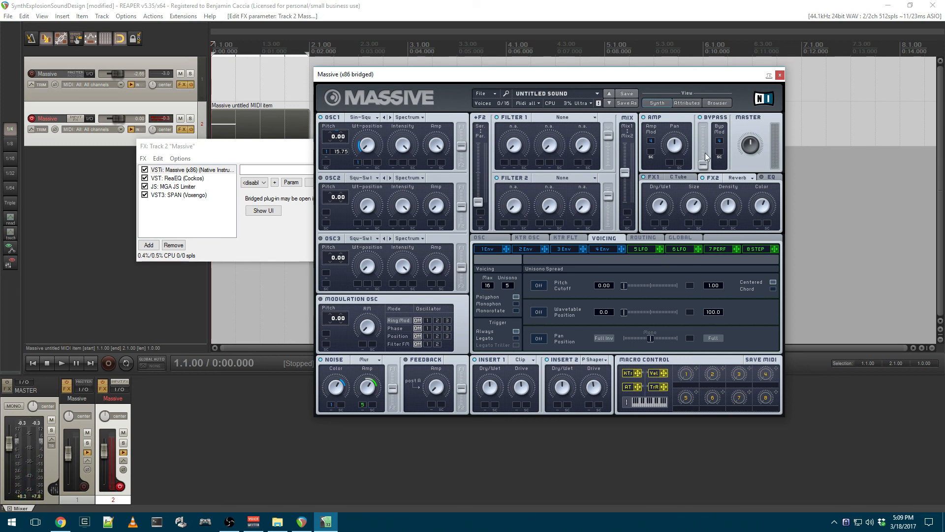
pyautogui.moveTo(692, 82); pyautogui.dragTo(729, 104)
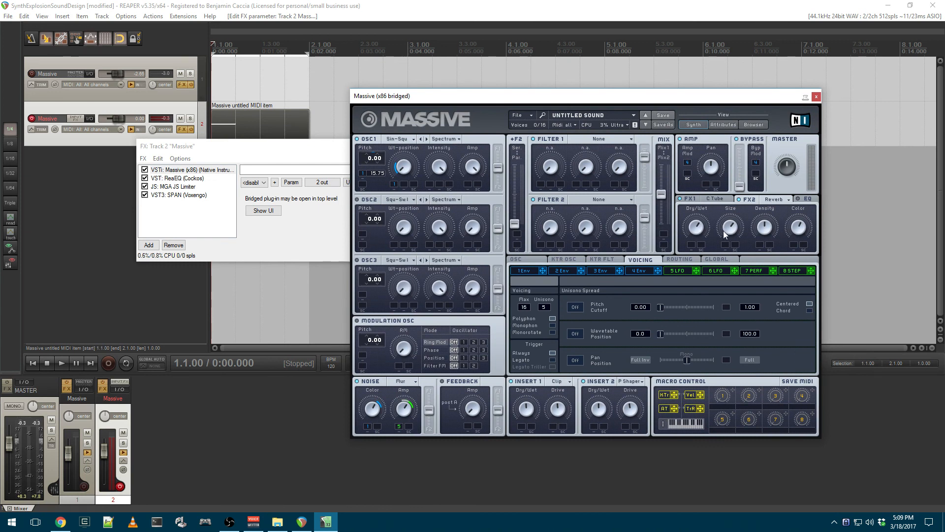
pyautogui.moveTo(522, 99); pyautogui.dragTo(561, 105)
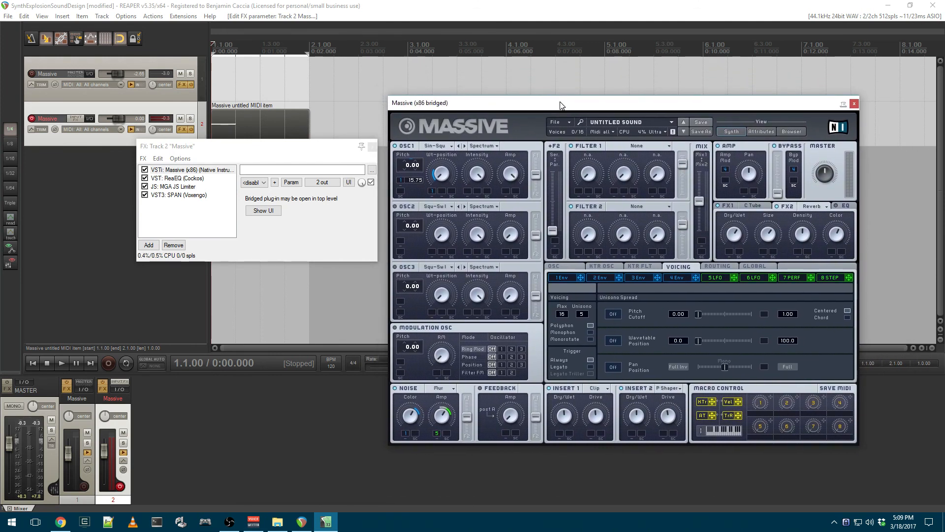